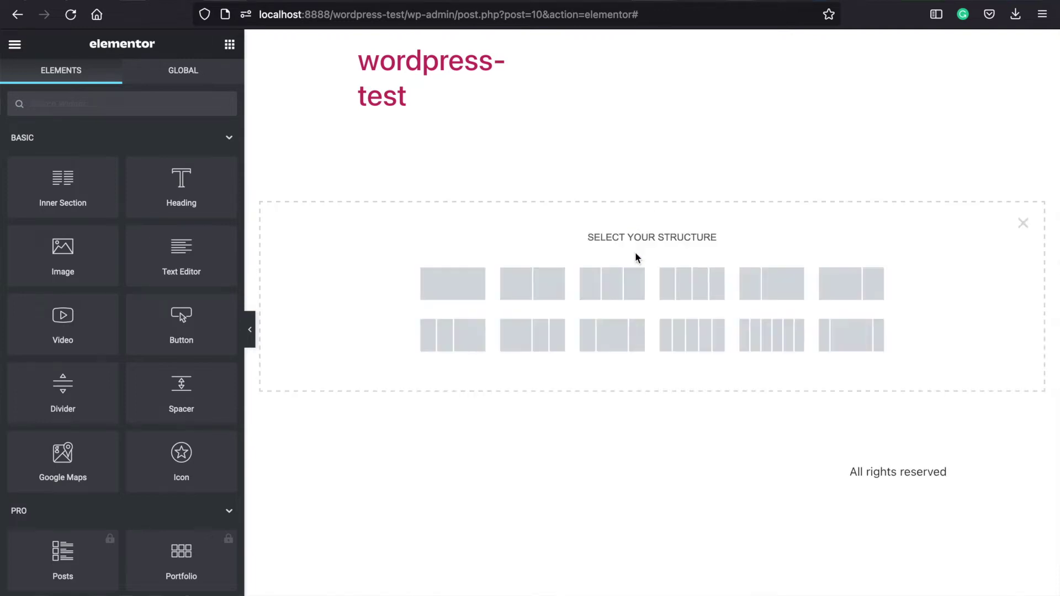
Step: Add a one-column section and an Inner Section, then split the red section into two columns
click(446, 286)
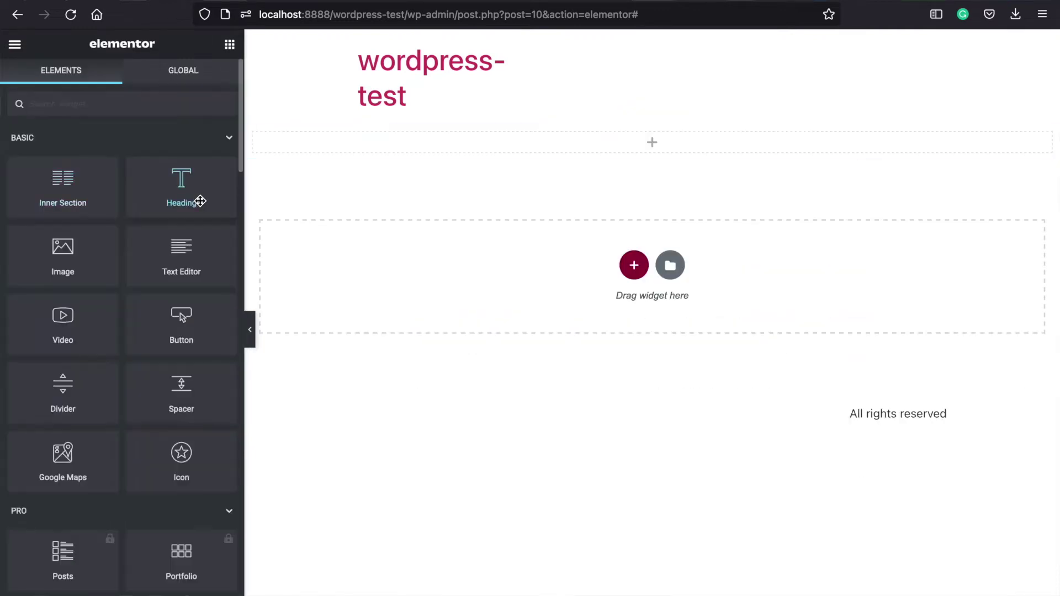
drag(54, 182, 497, 142)
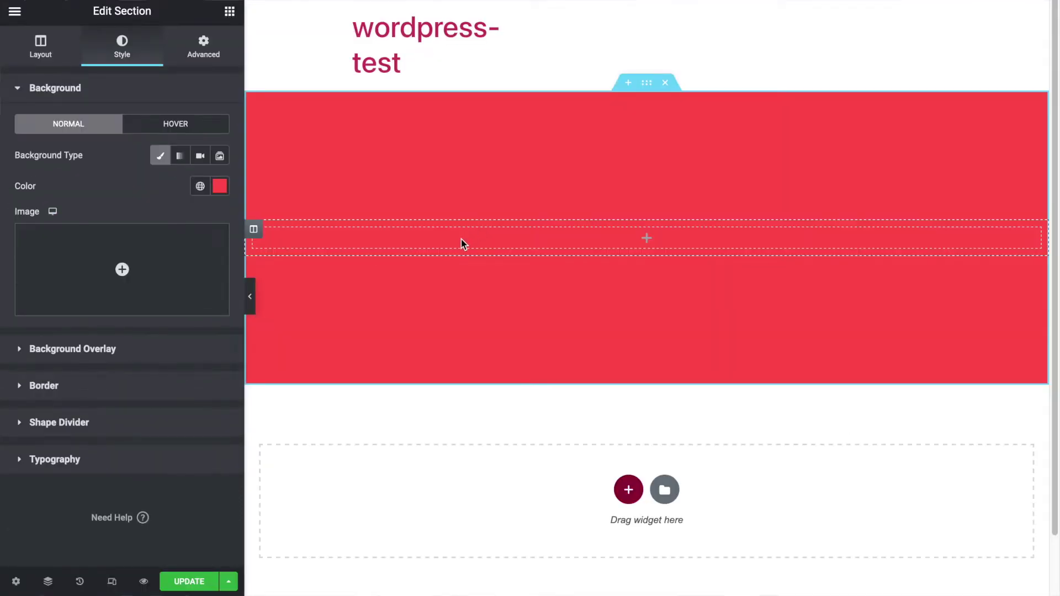
right_click(462, 239)
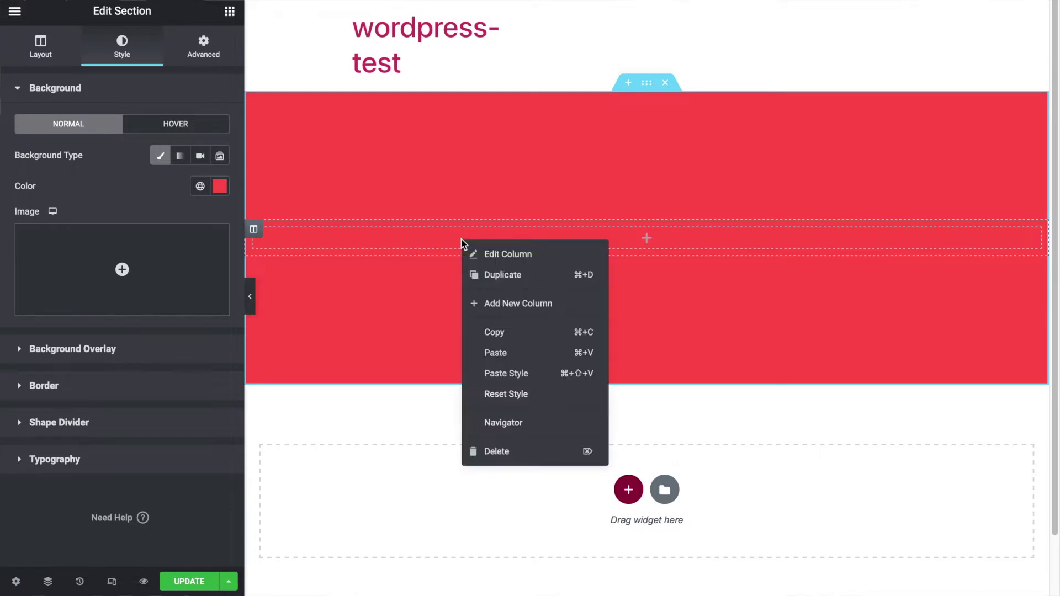
click(504, 303)
right_click(702, 230)
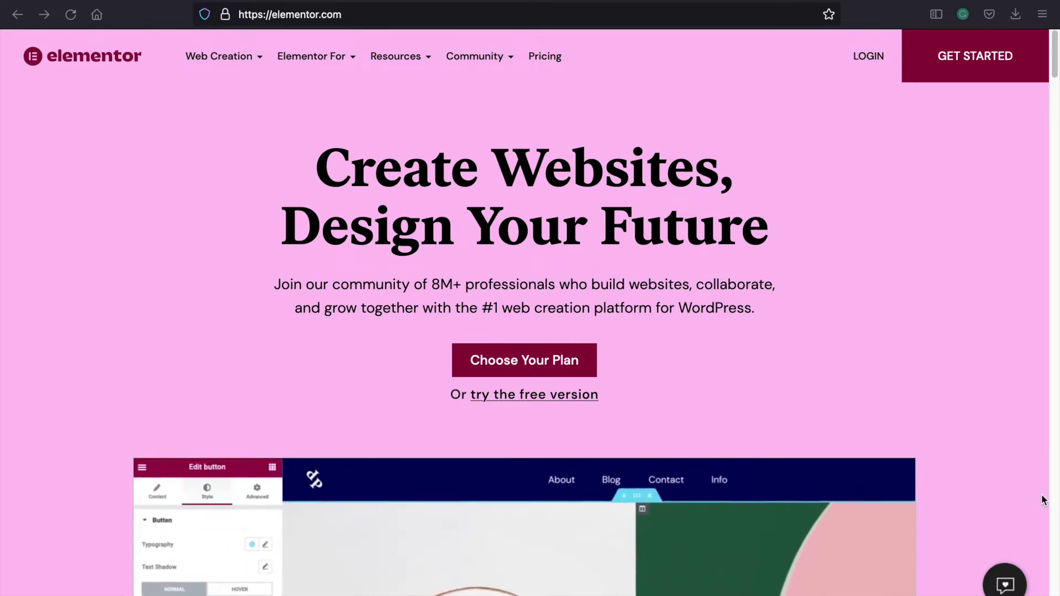
Step: Scroll down through the elementor.com homepage in Firefox
scroll(1043, 500, down, 1)
scroll(1043, 499, down, 2)
scroll(1043, 499, down, 4)
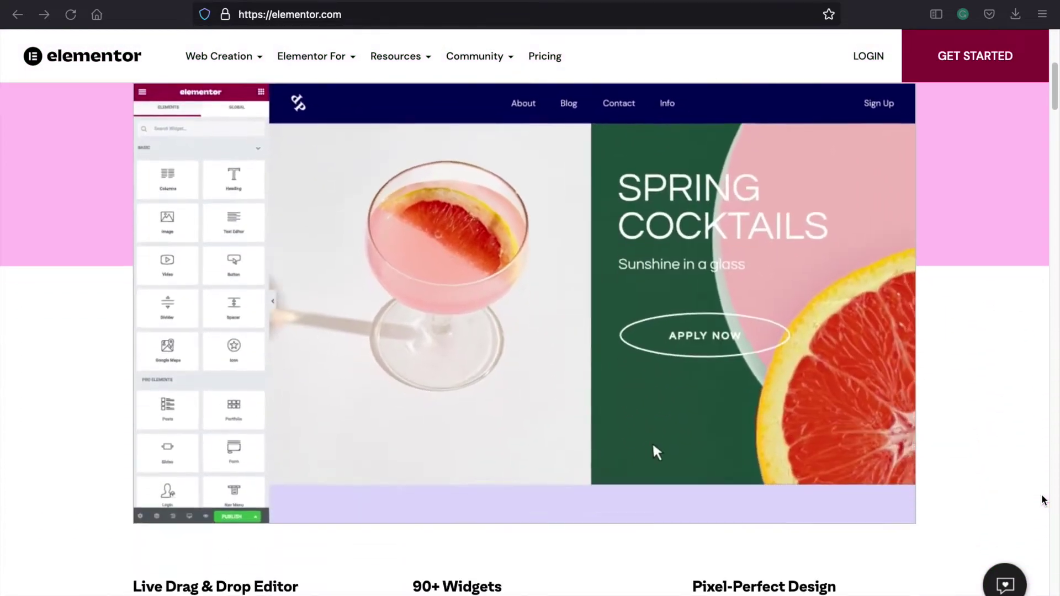
scroll(1044, 500, down, 7)
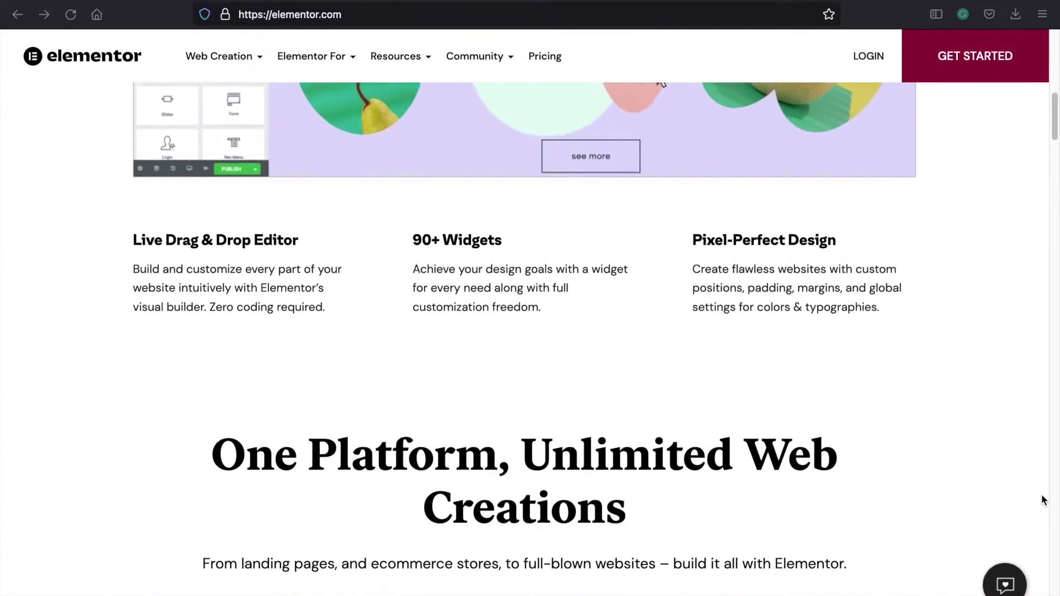
scroll(1043, 499, down, 8)
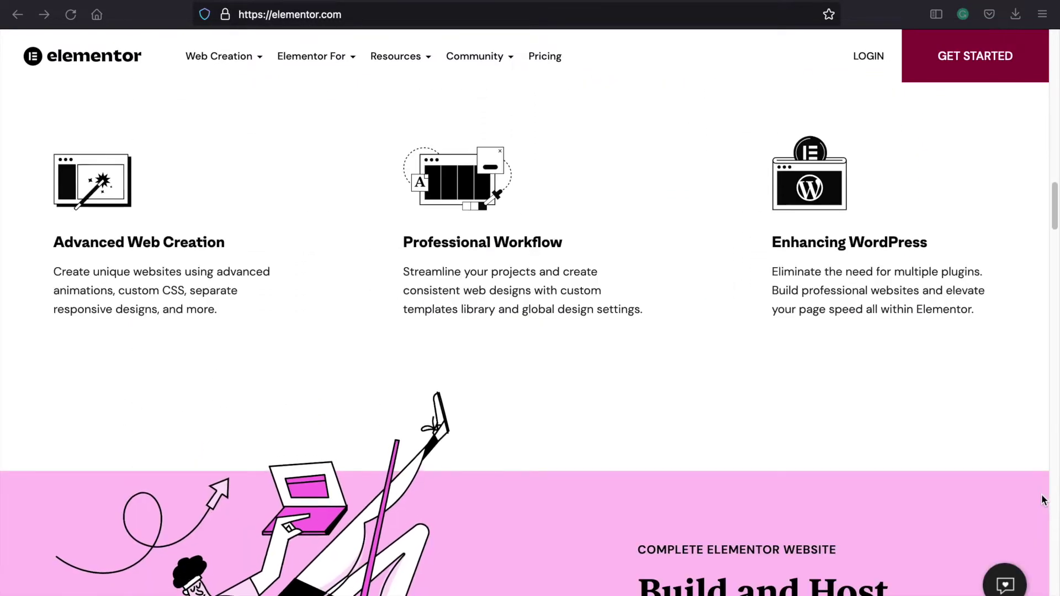
scroll(1043, 500, down, 4)
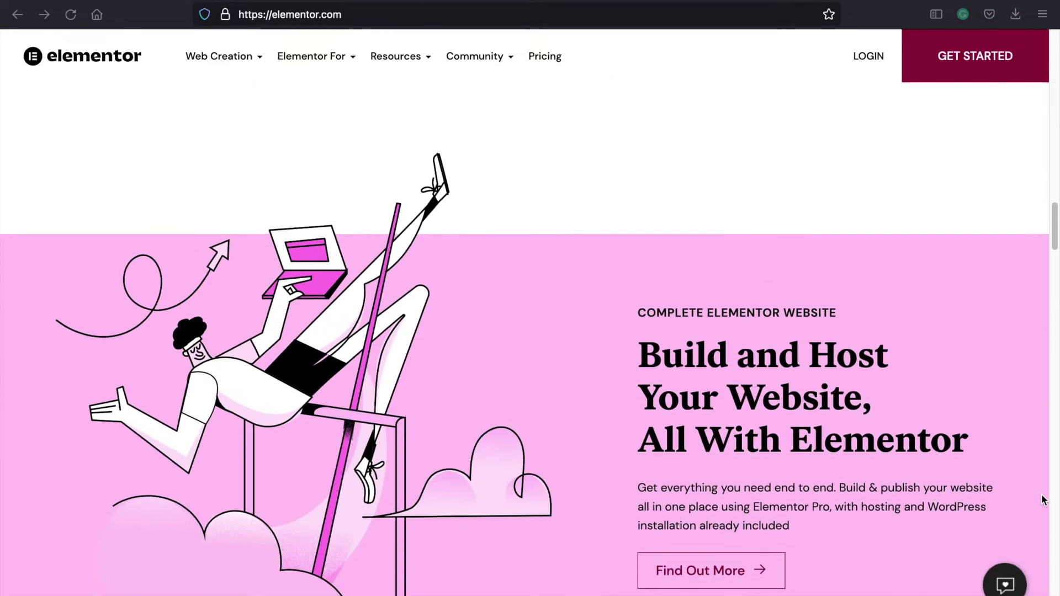
scroll(1043, 500, down, 2)
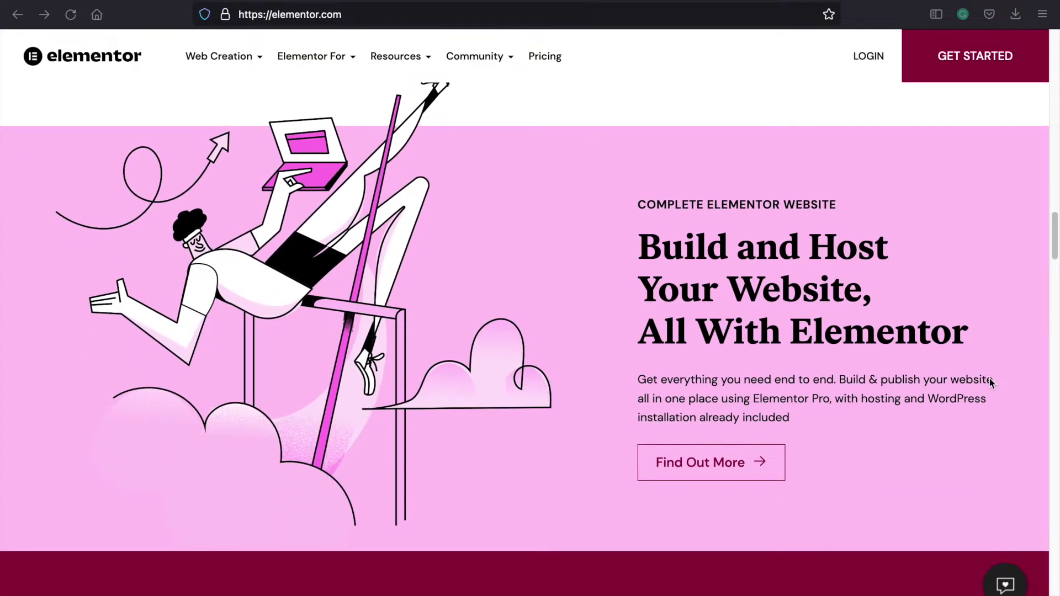
scroll(967, 322, down, 5)
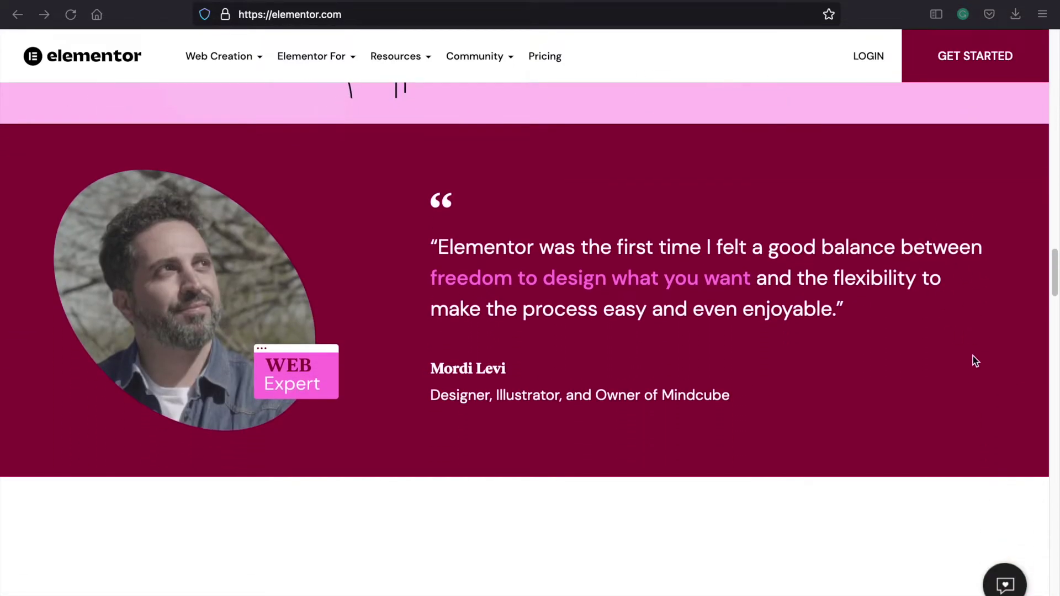
scroll(972, 356, down, 5)
scroll(990, 215, down, 4)
scroll(990, 214, down, 5)
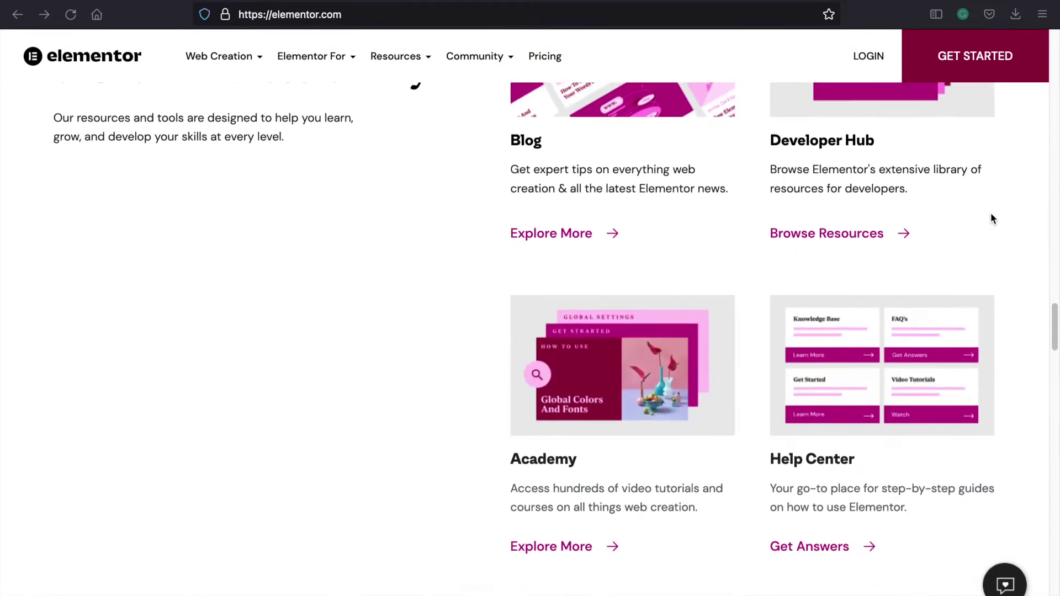
scroll(990, 219, down, 5)
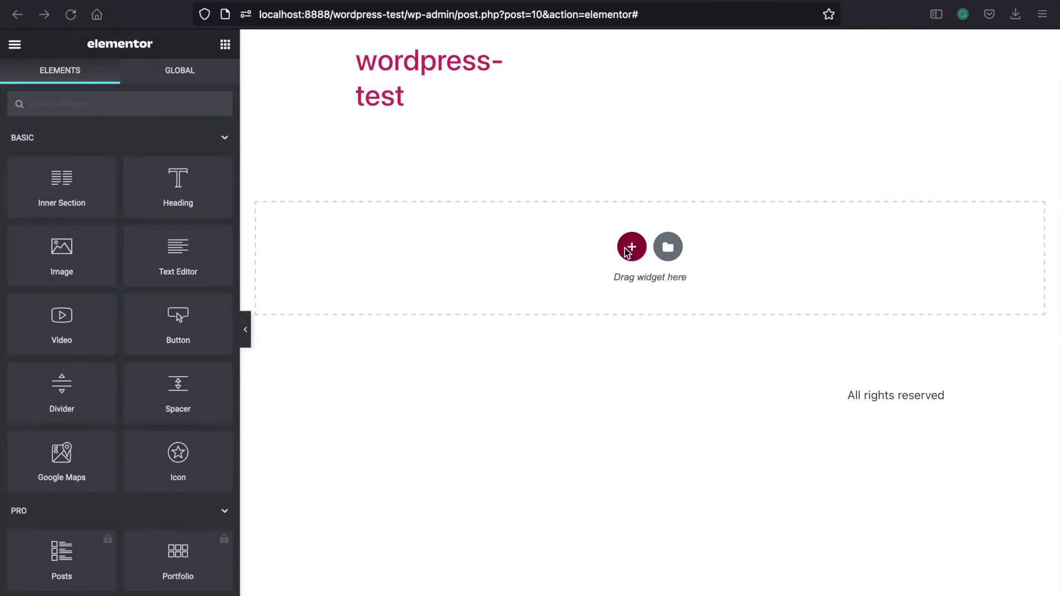
Step: Add a new section with the single-column structure from the red + drop area
click(632, 246)
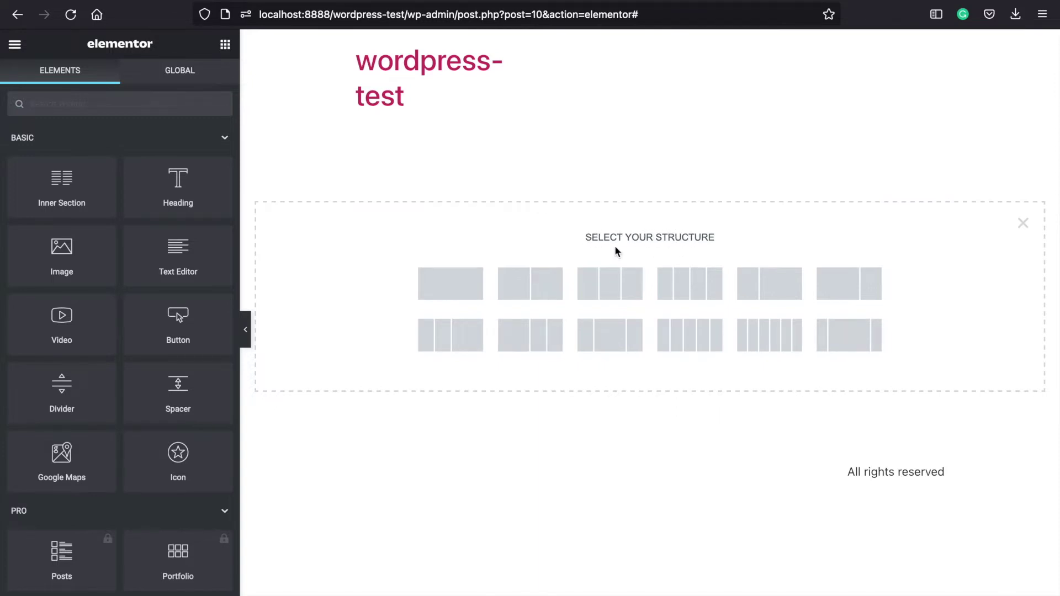
click(452, 289)
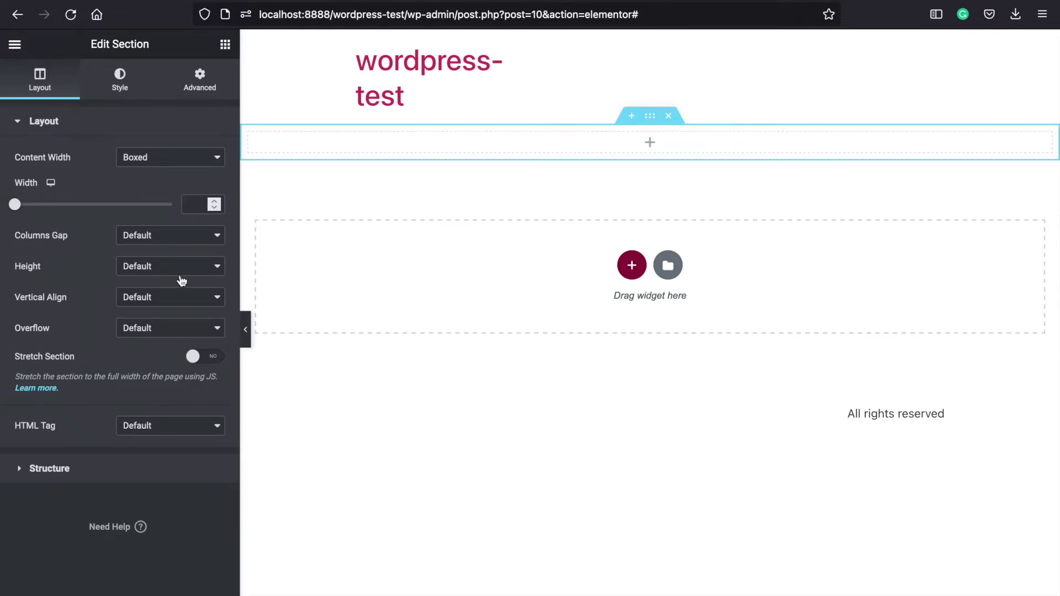
Step: Give the section a 400 px Min Height and a Classic #F61818 red background
click(140, 267)
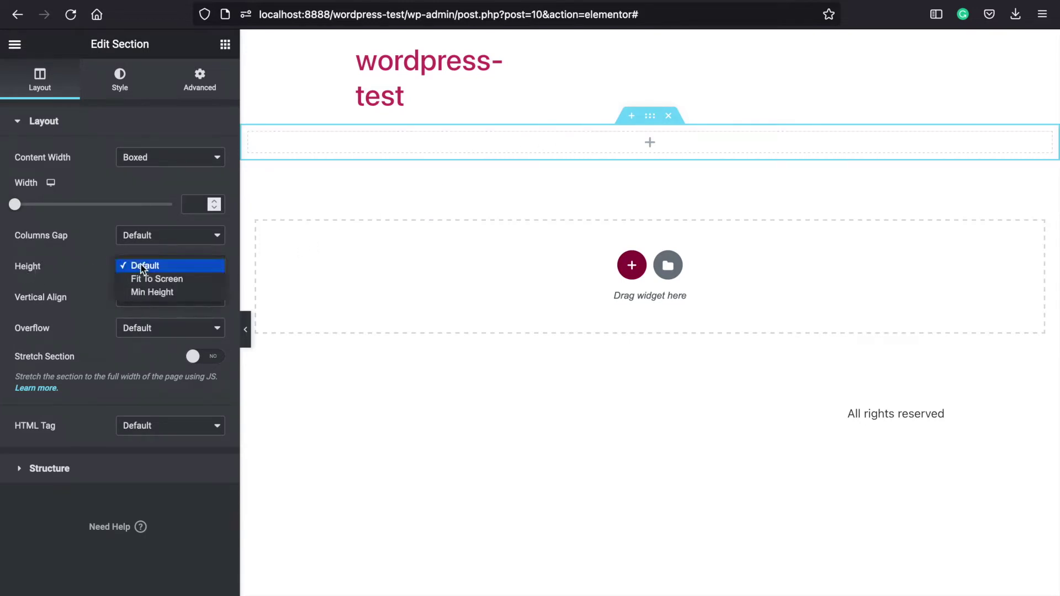
click(161, 293)
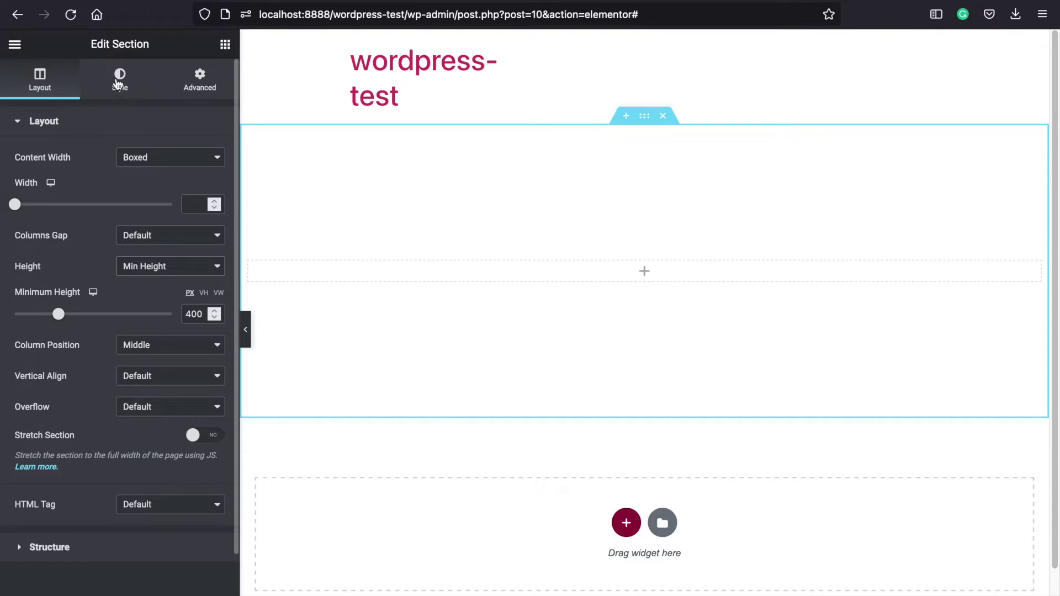
click(118, 83)
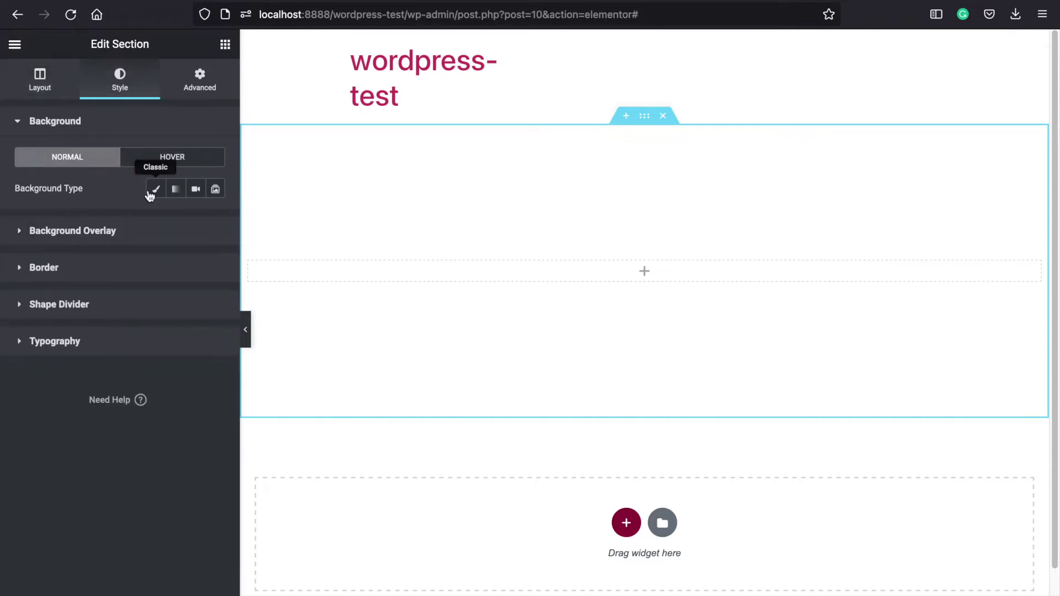
click(157, 190)
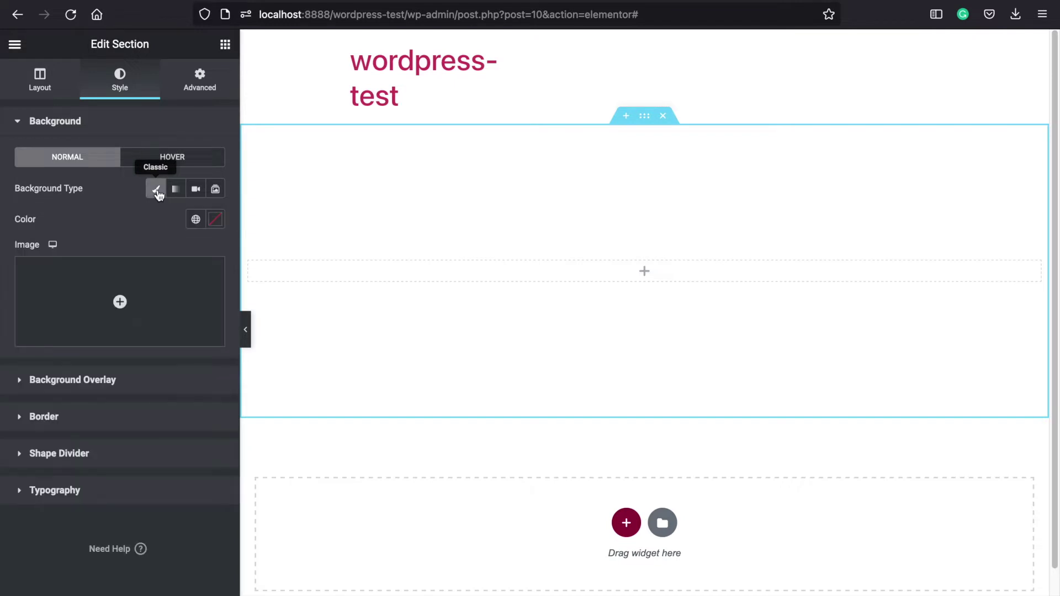
click(217, 222)
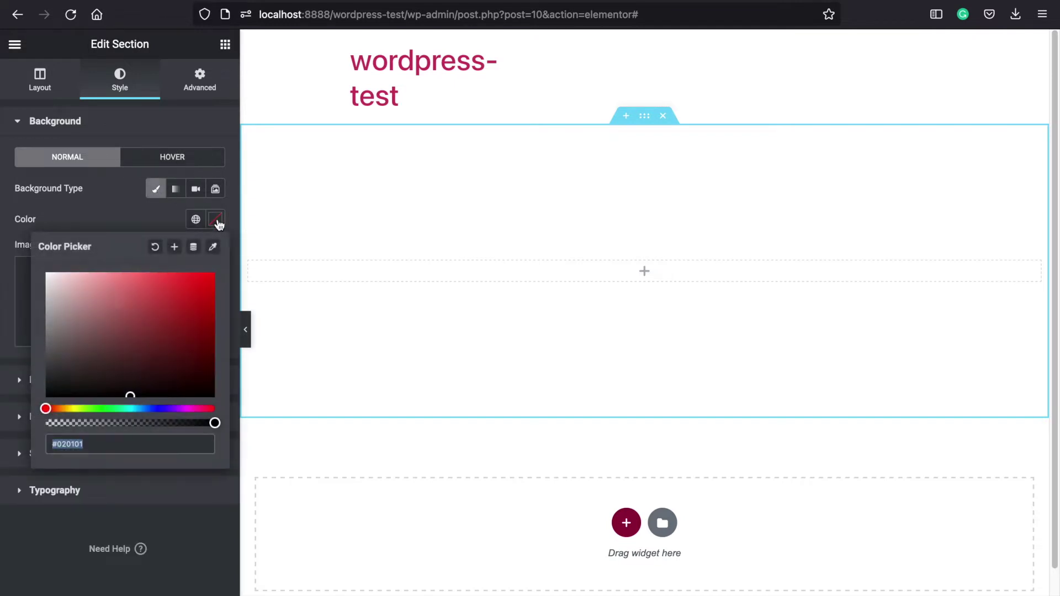
drag(194, 287, 199, 276)
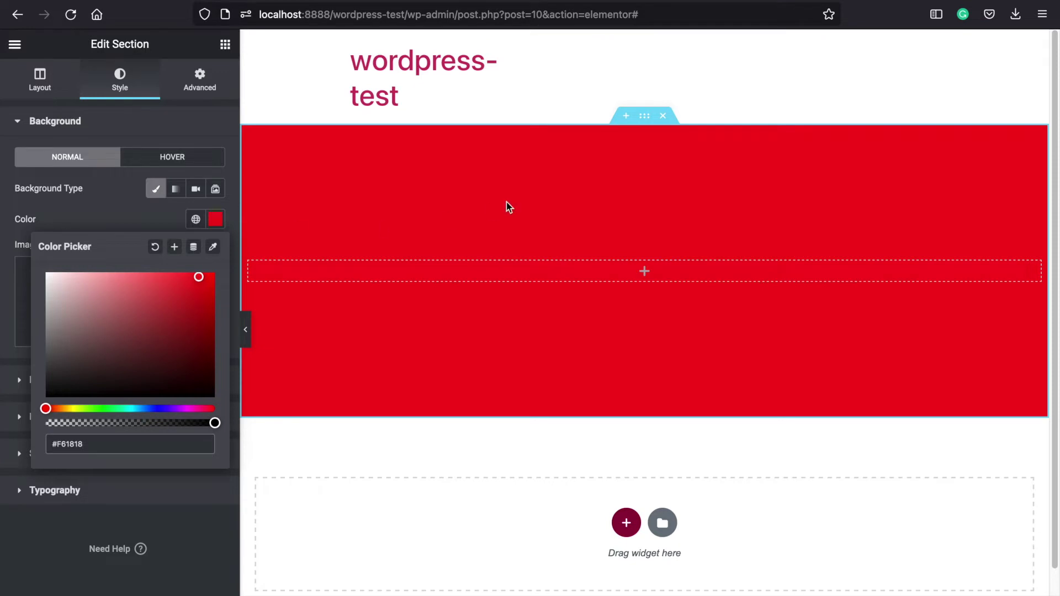
click(625, 116)
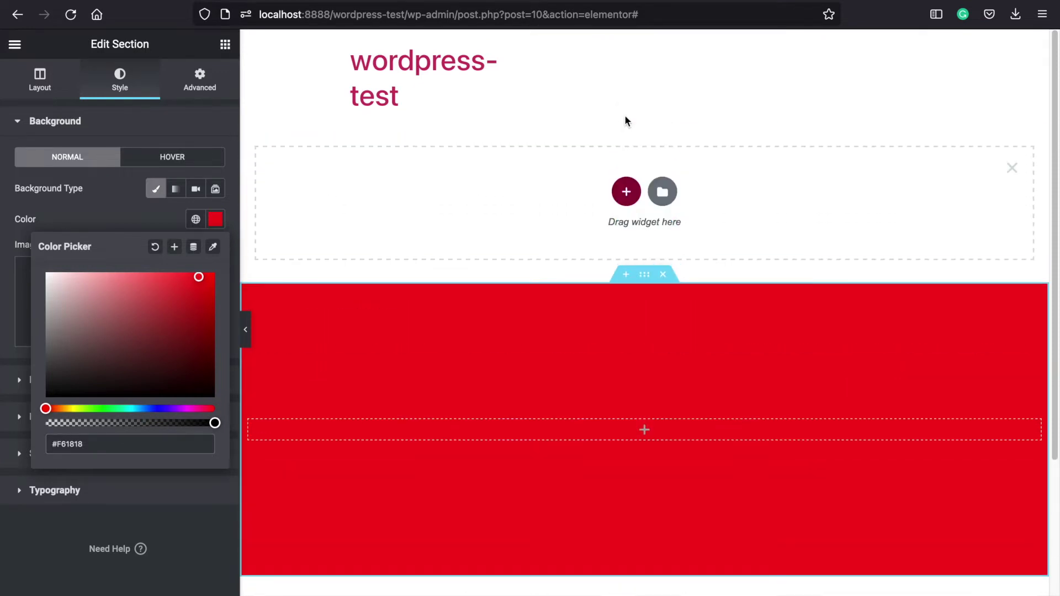
Step: Add a single-column section above the red one, save with UPDATE, and preview the live page
click(627, 196)
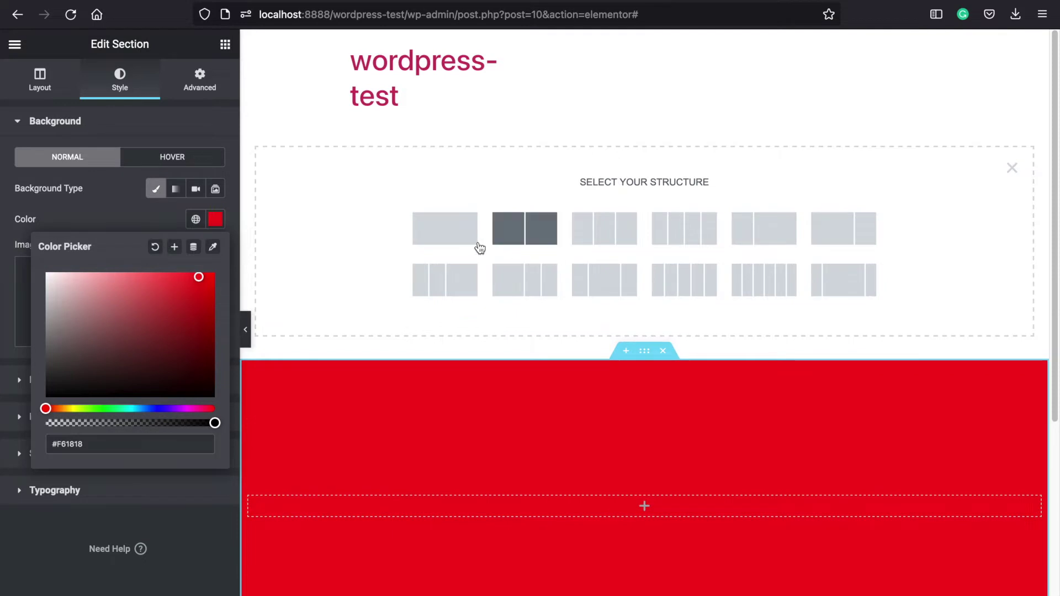
click(447, 237)
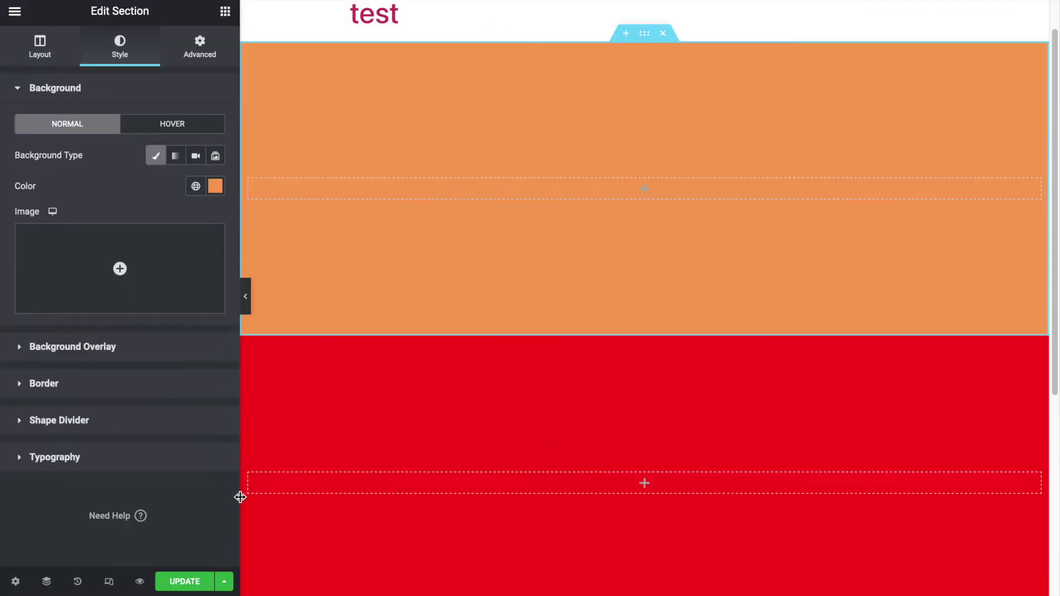
click(197, 583)
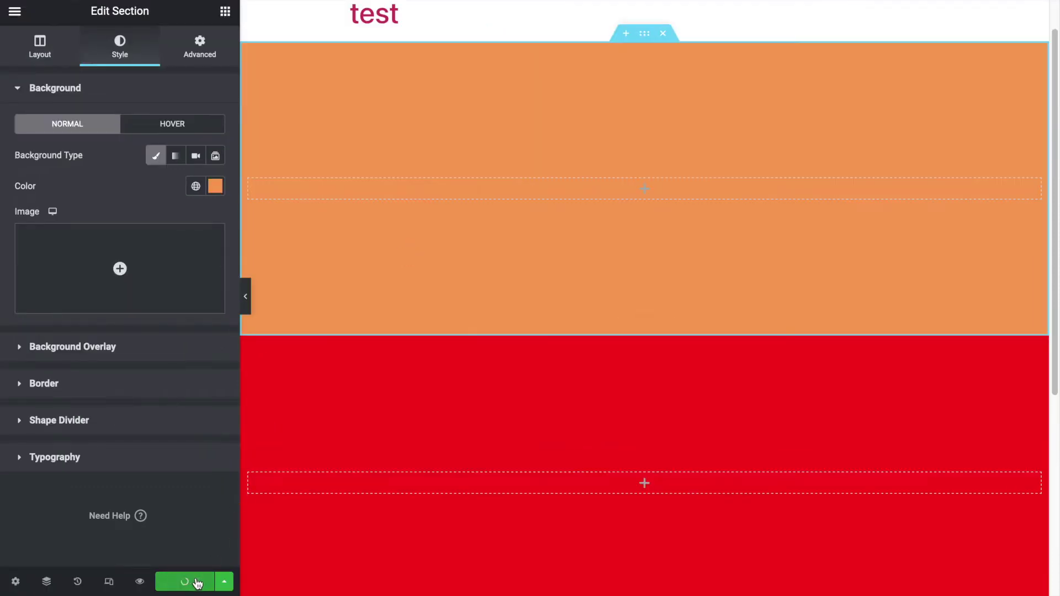
click(142, 582)
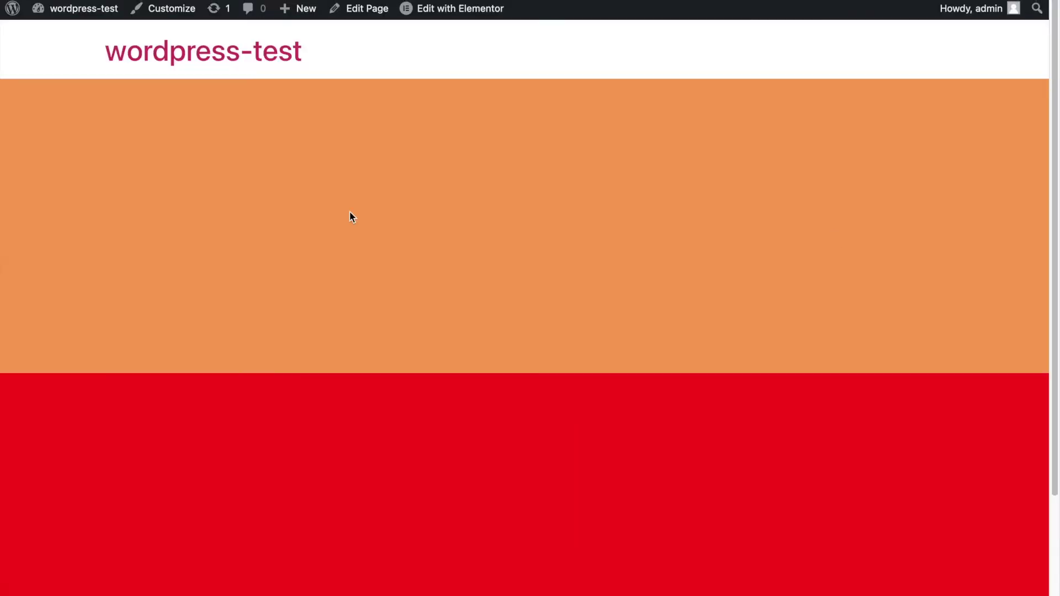
scroll(349, 216, down, 3)
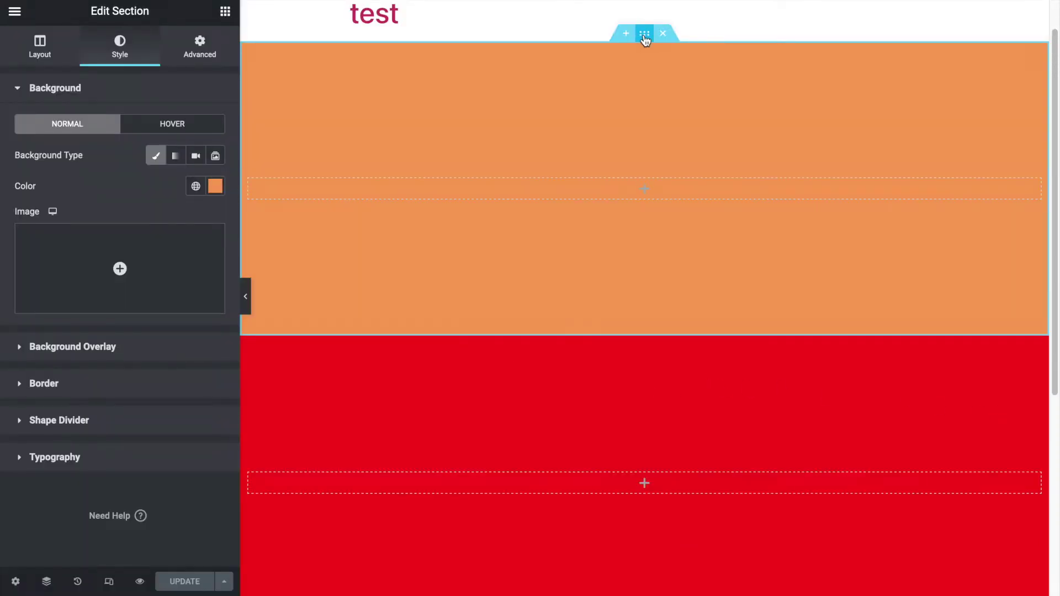
Step: Drag the orange section below the red section, save with UPDATE, and check the page
drag(644, 37, 574, 340)
scroll(663, 271, down, 3)
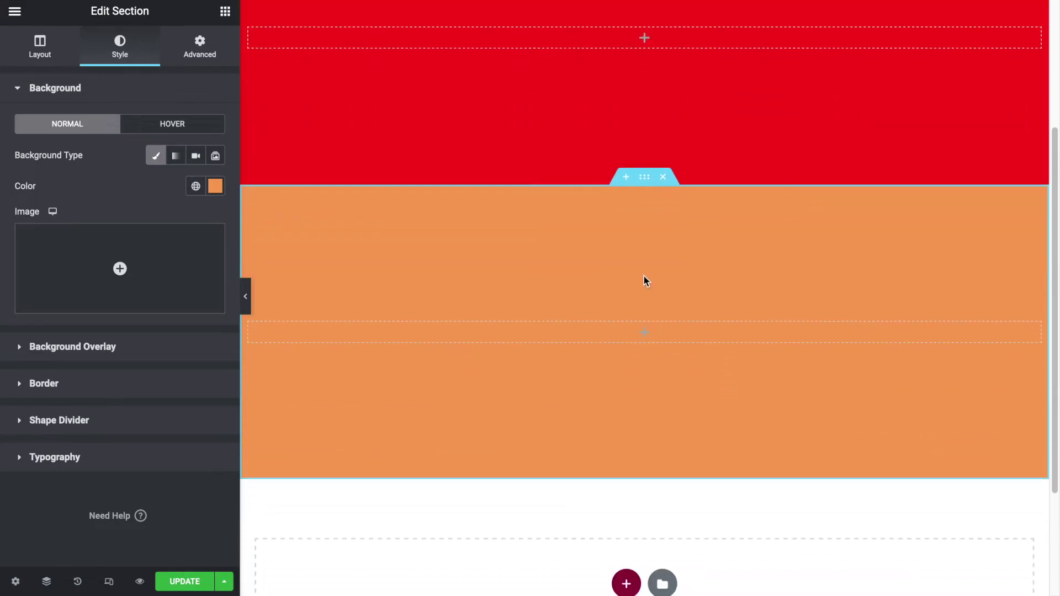
click(182, 582)
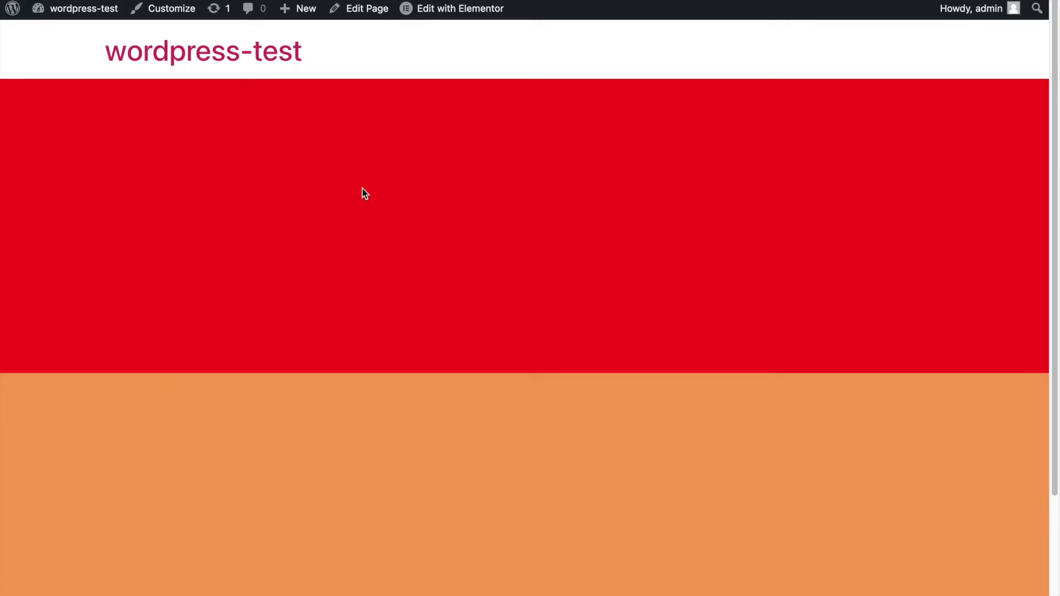
scroll(371, 389, down, 2)
scroll(333, 167, up, 3)
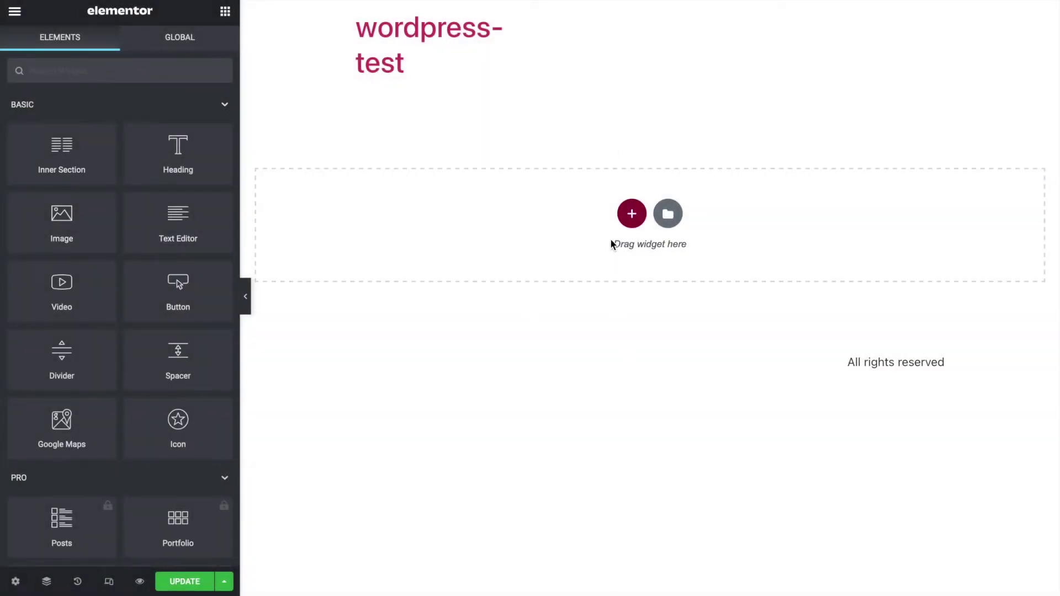
Step: Open the Select Your Structure picker in the empty drop area below the page title
click(633, 220)
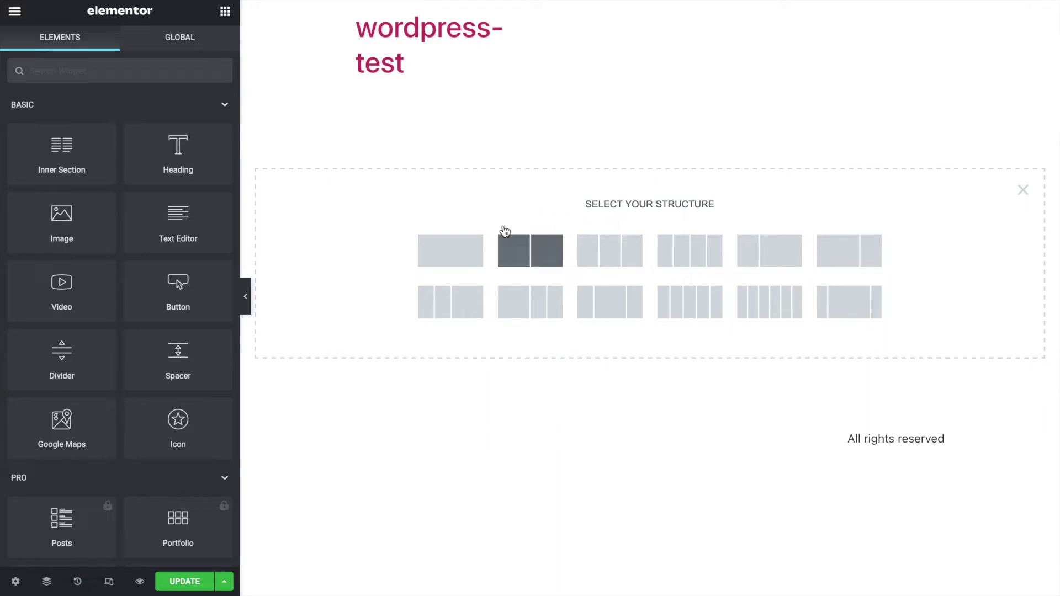
Step: Create a single-column section with Min Height and bring up its Style background settings
click(444, 252)
click(166, 232)
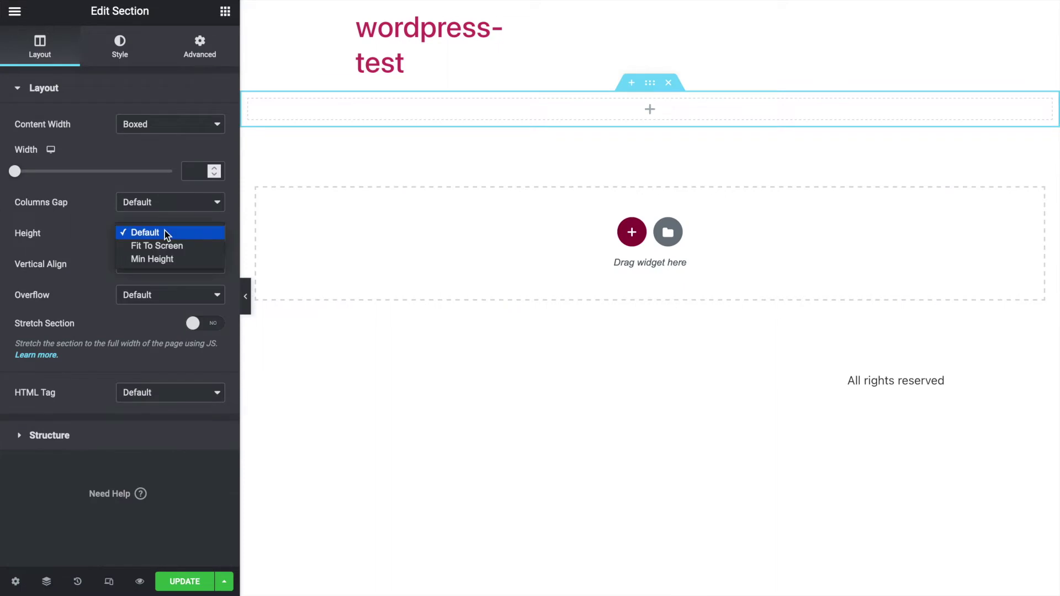
click(167, 259)
click(119, 47)
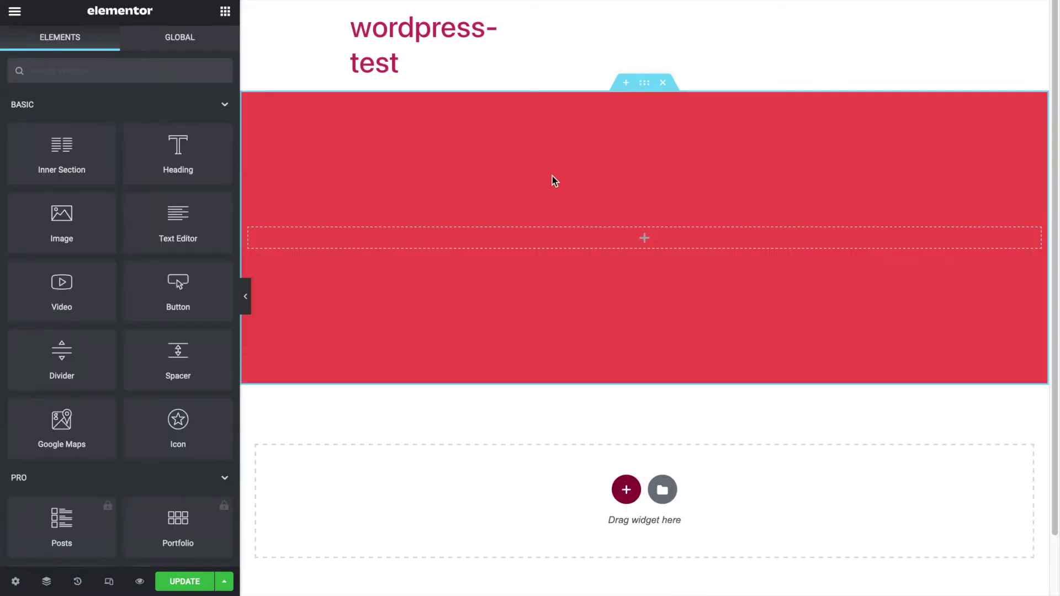
click(485, 230)
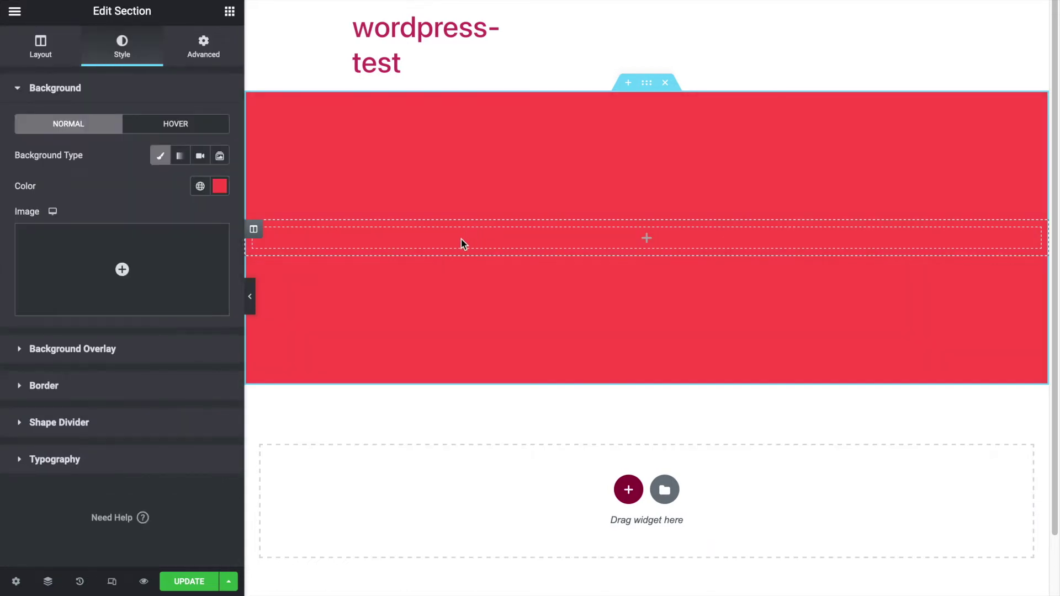
Step: Add two extra columns, then delete the middle and right ones, leaving one column
right_click(461, 239)
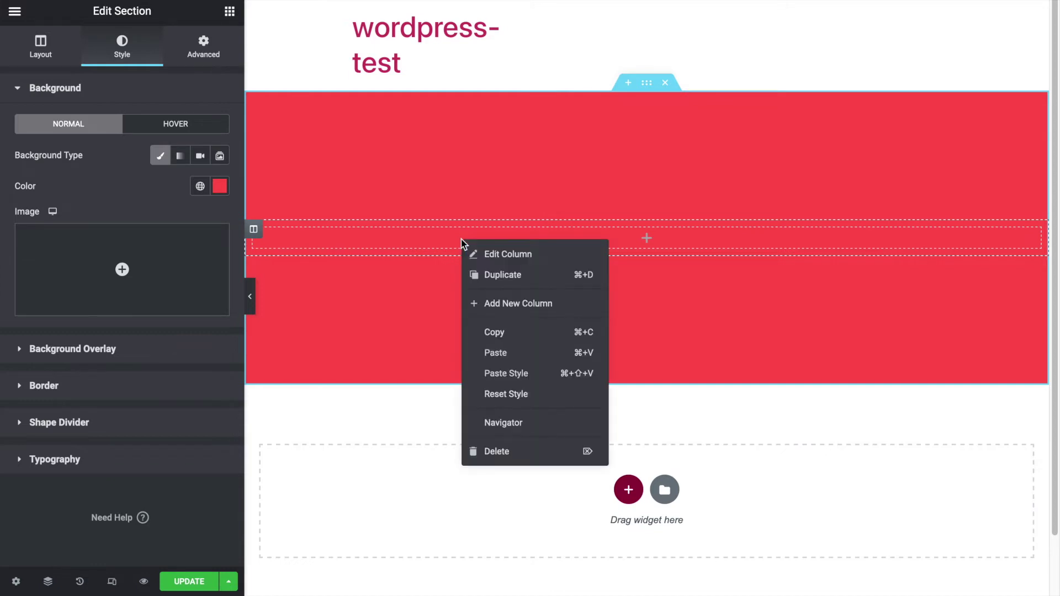
click(507, 304)
right_click(702, 231)
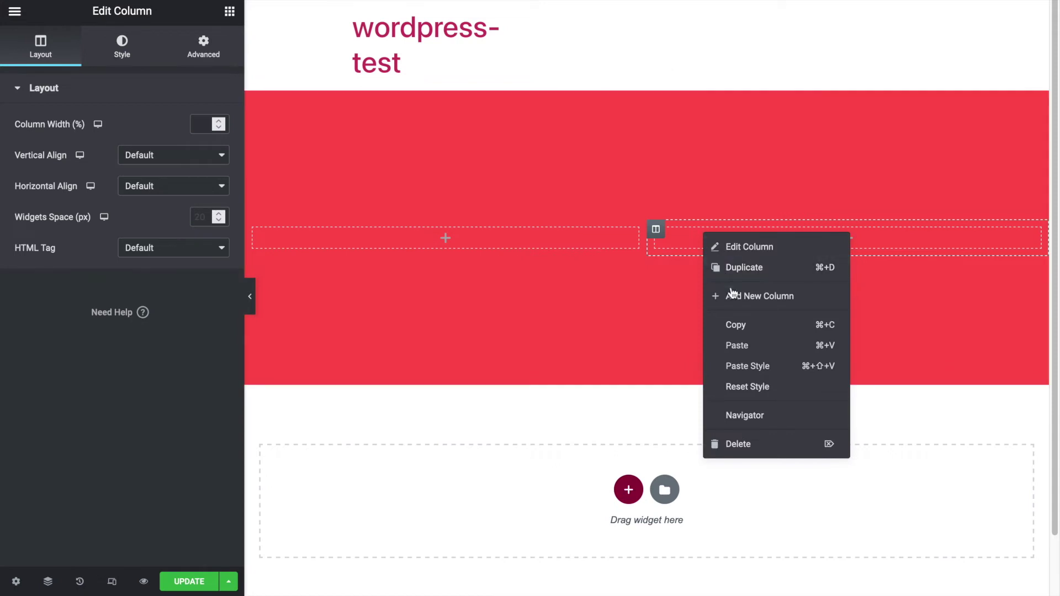
click(732, 296)
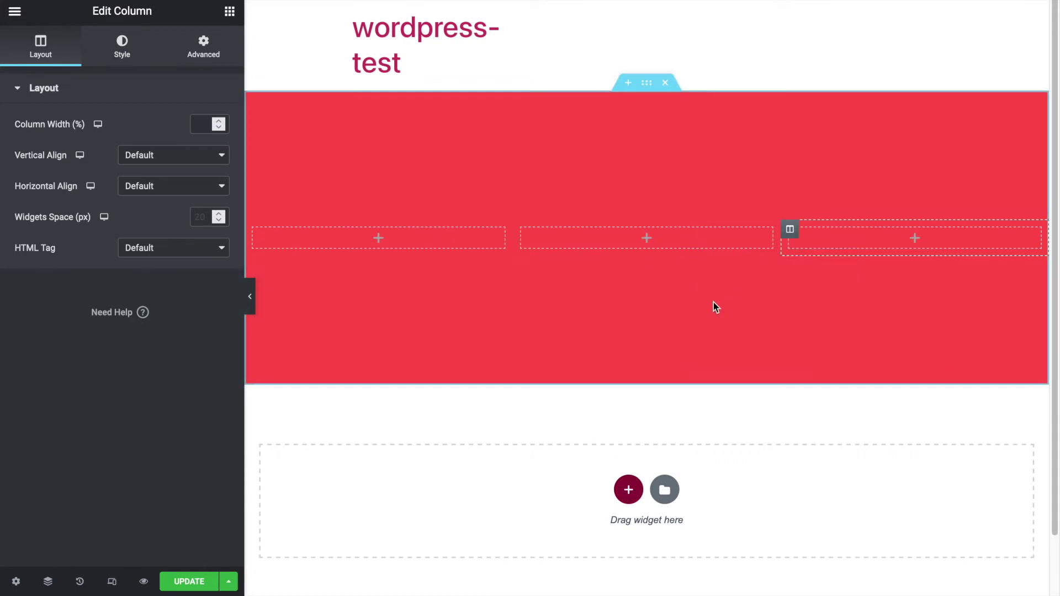
right_click(598, 241)
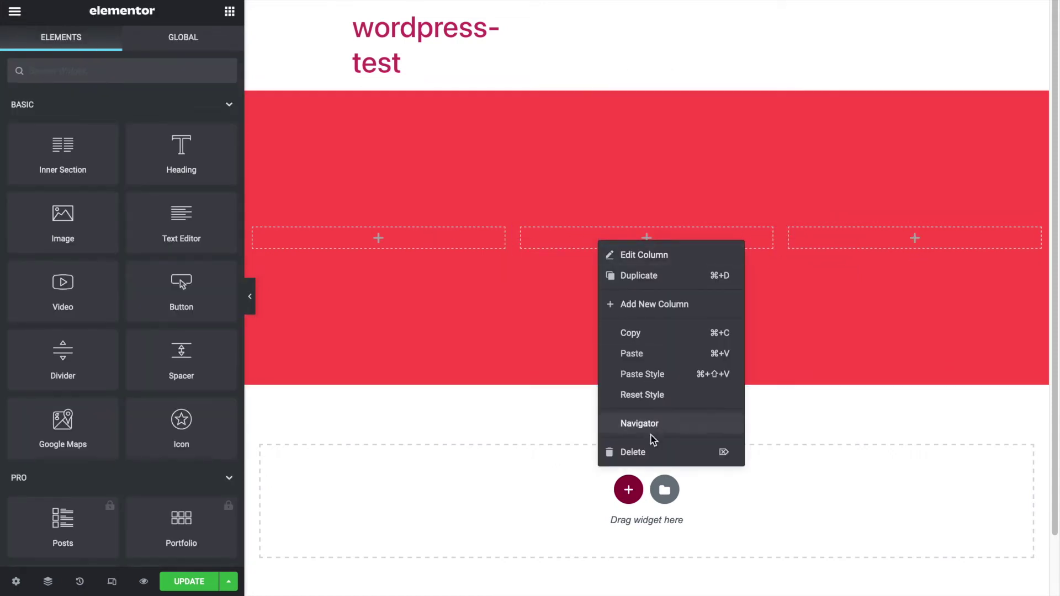
click(655, 453)
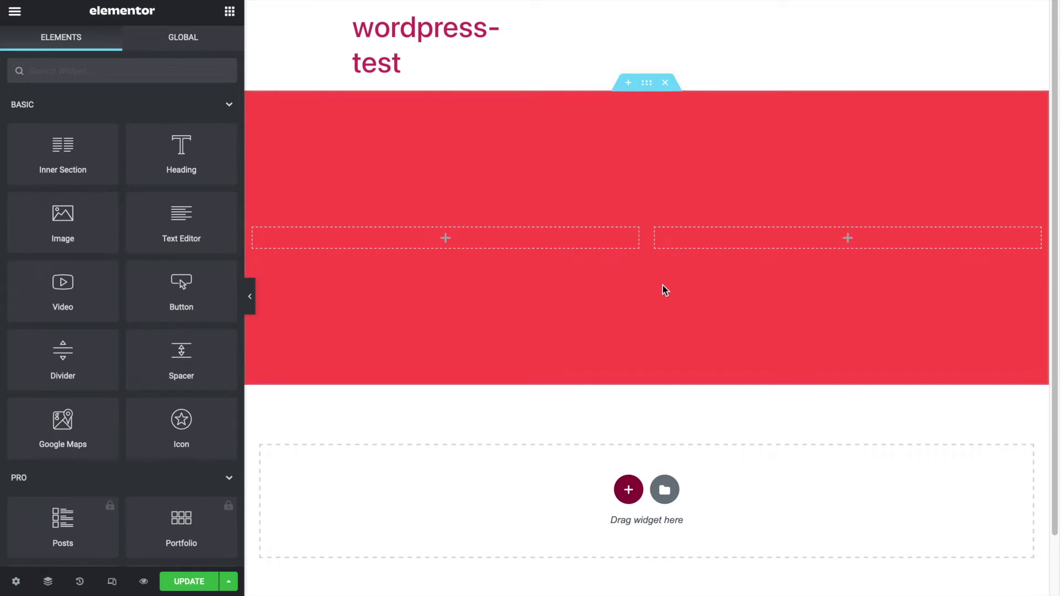
right_click(681, 244)
click(726, 454)
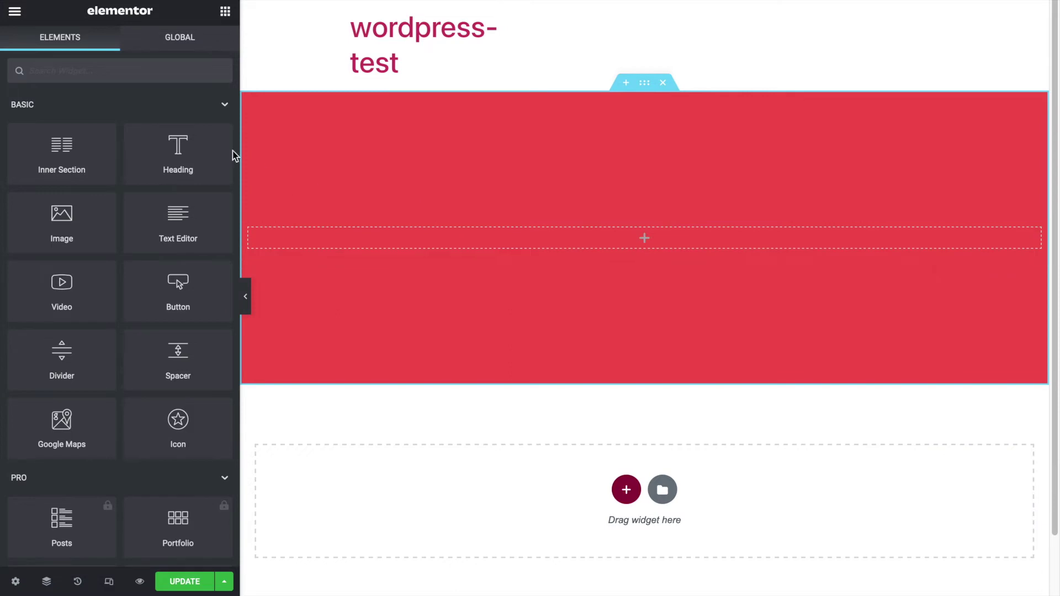
Step: Place a Heading in the red section's column with white text, centre-aligned
drag(176, 151, 473, 239)
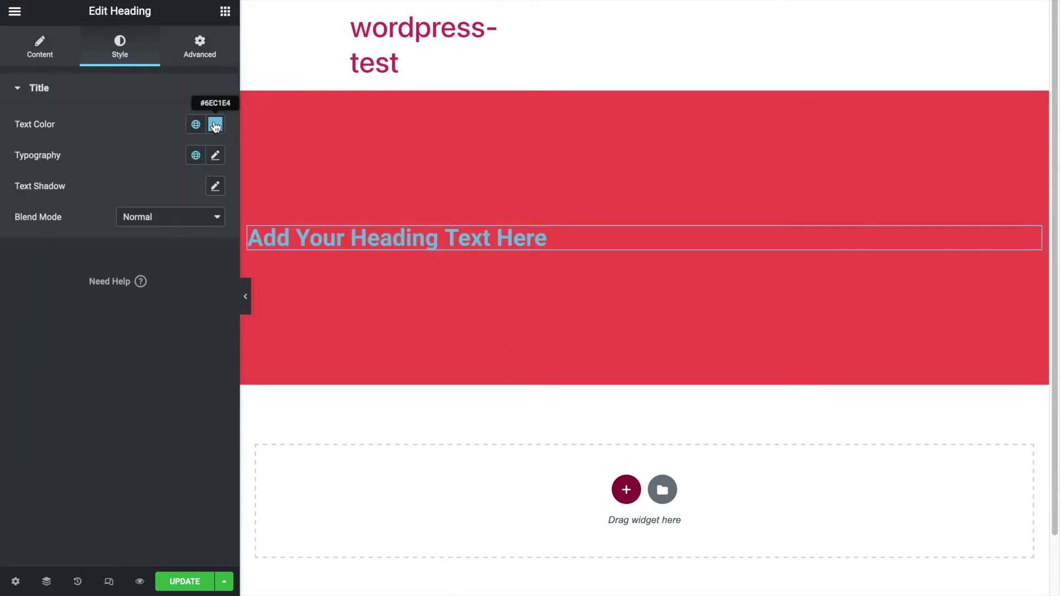
click(215, 124)
click(71, 187)
click(168, 84)
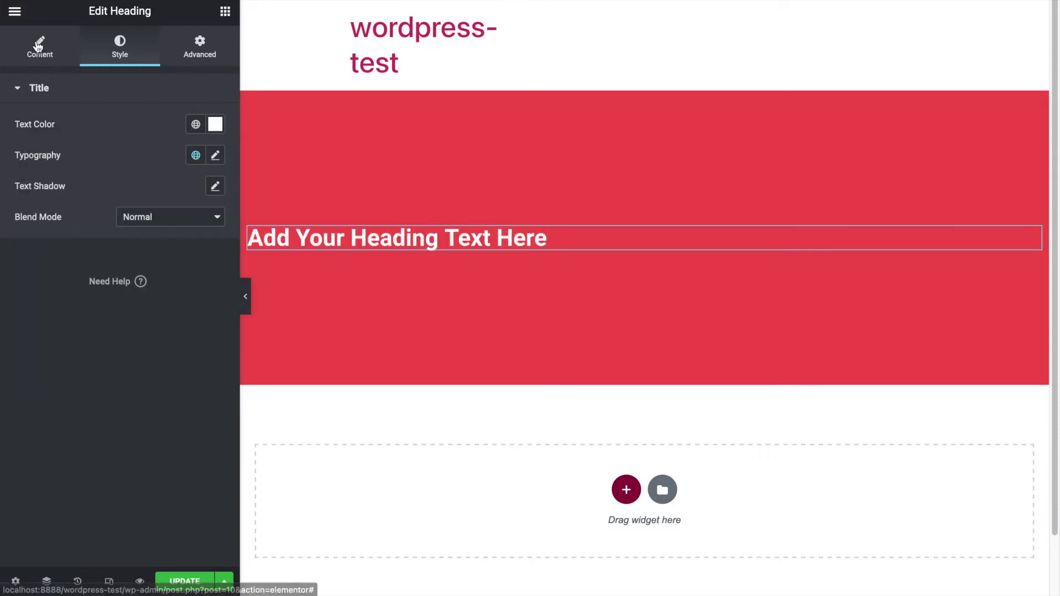
click(40, 47)
click(176, 345)
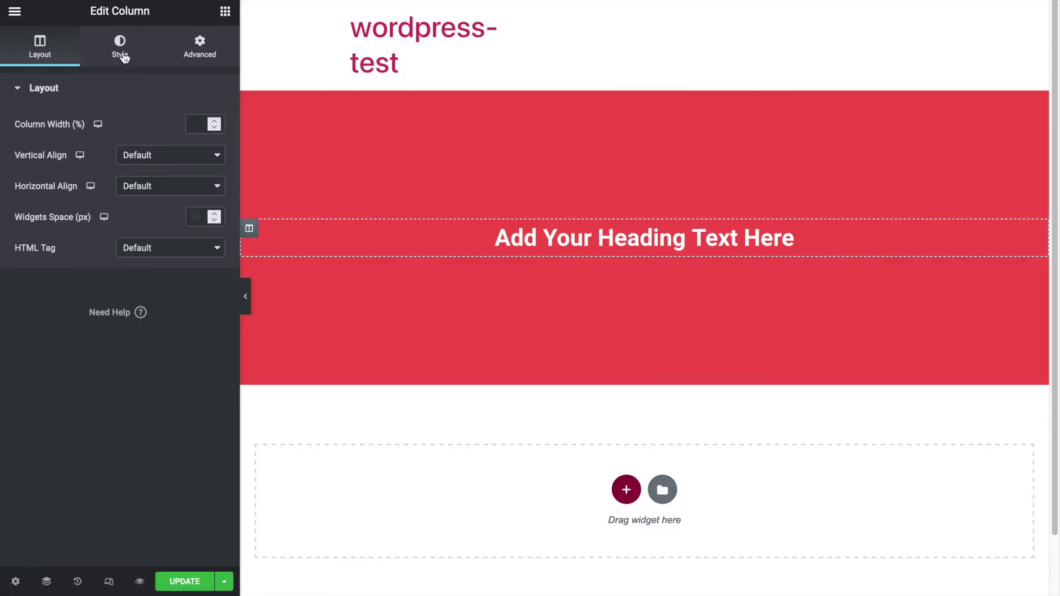
Step: Give the column a Classic black background
click(121, 55)
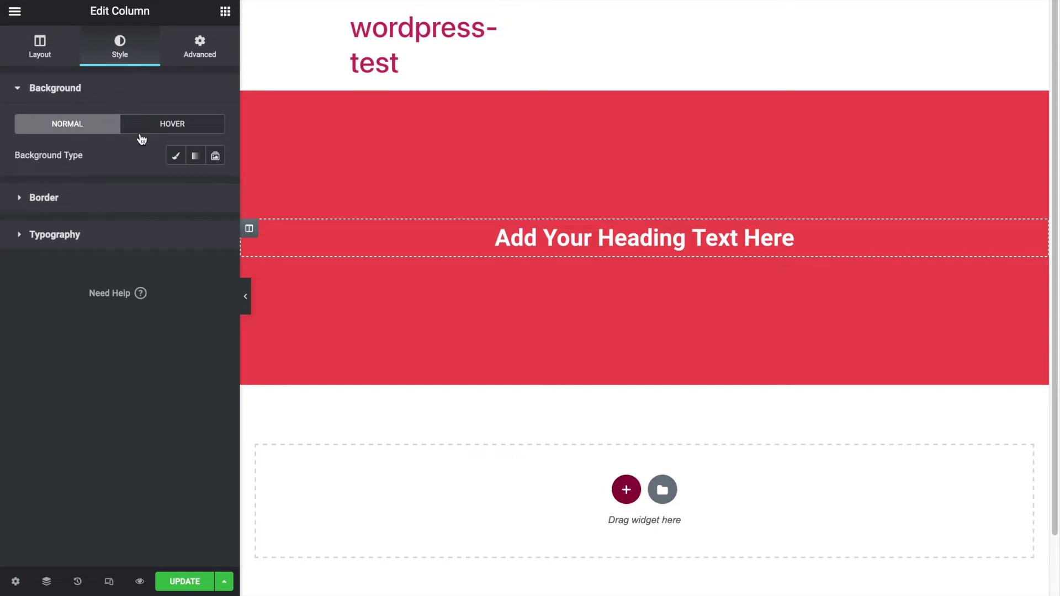
click(174, 156)
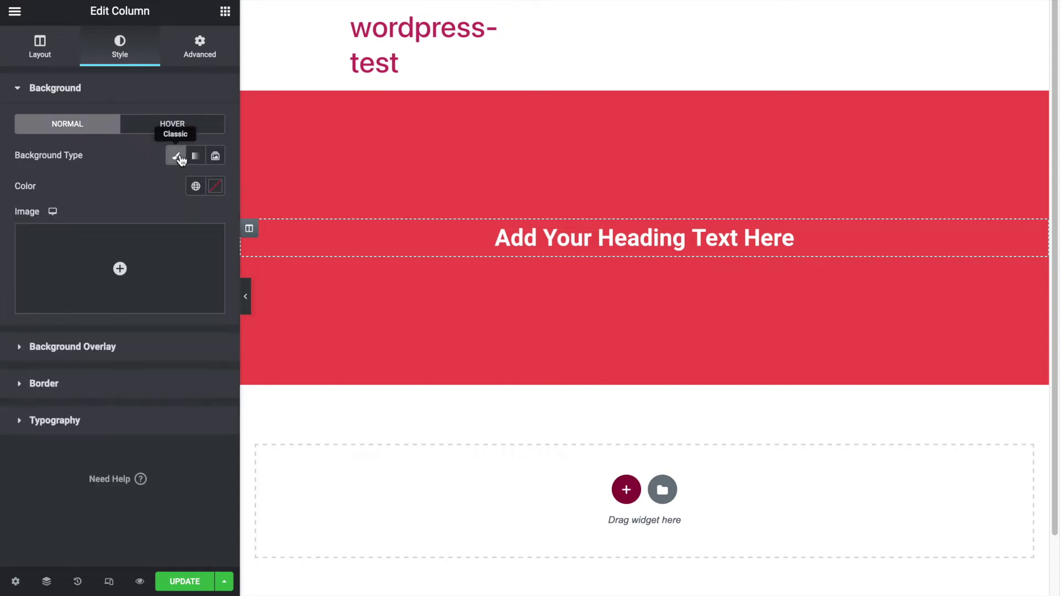
click(215, 186)
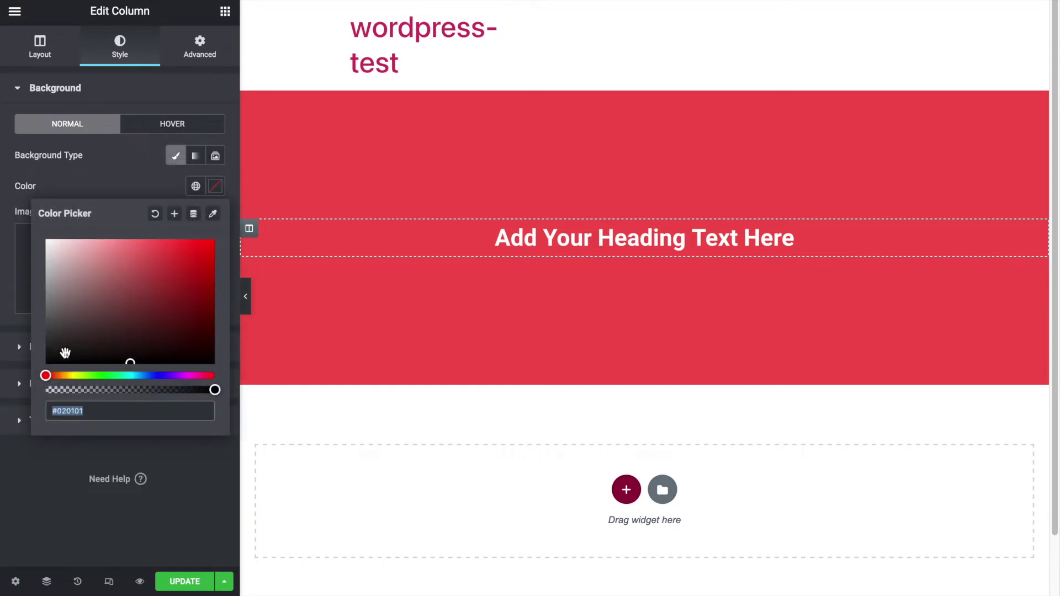
drag(65, 352, 46, 365)
click(469, 169)
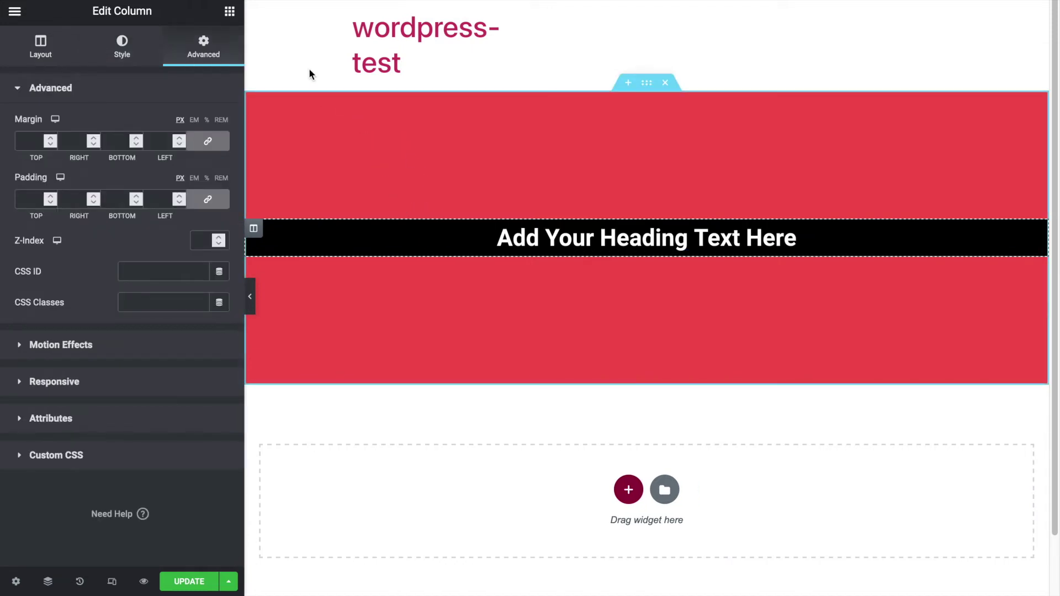
click(231, 13)
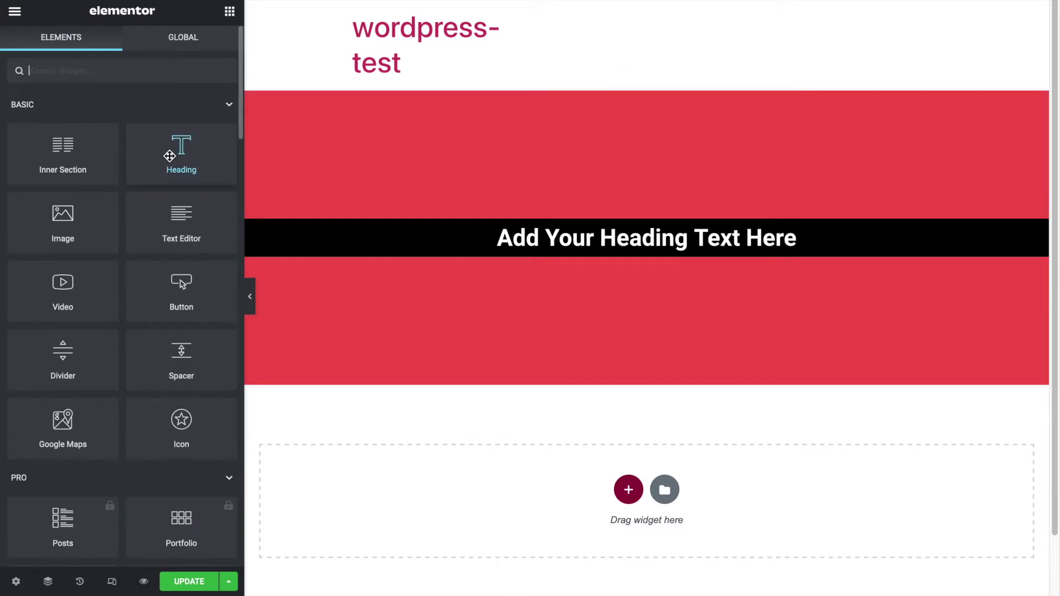
Step: Add a second centred Heading above the first one
drag(169, 156, 527, 236)
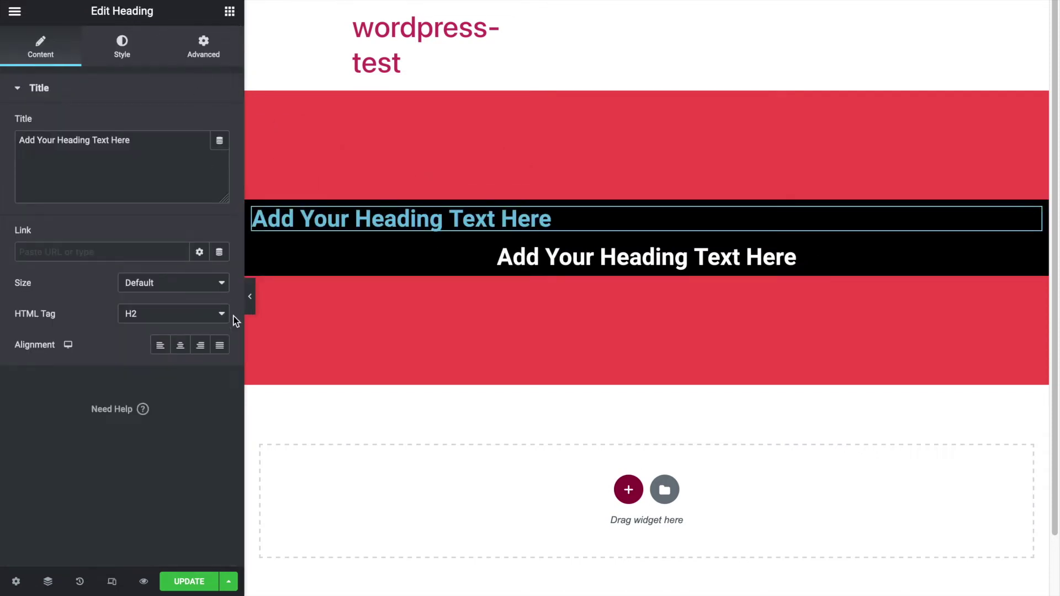
click(181, 346)
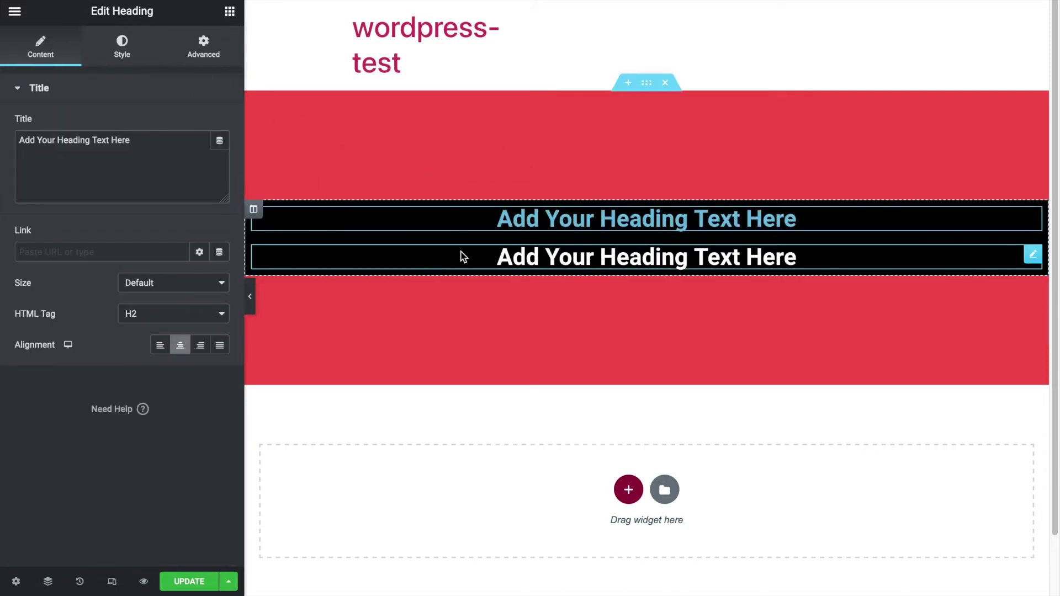
click(230, 13)
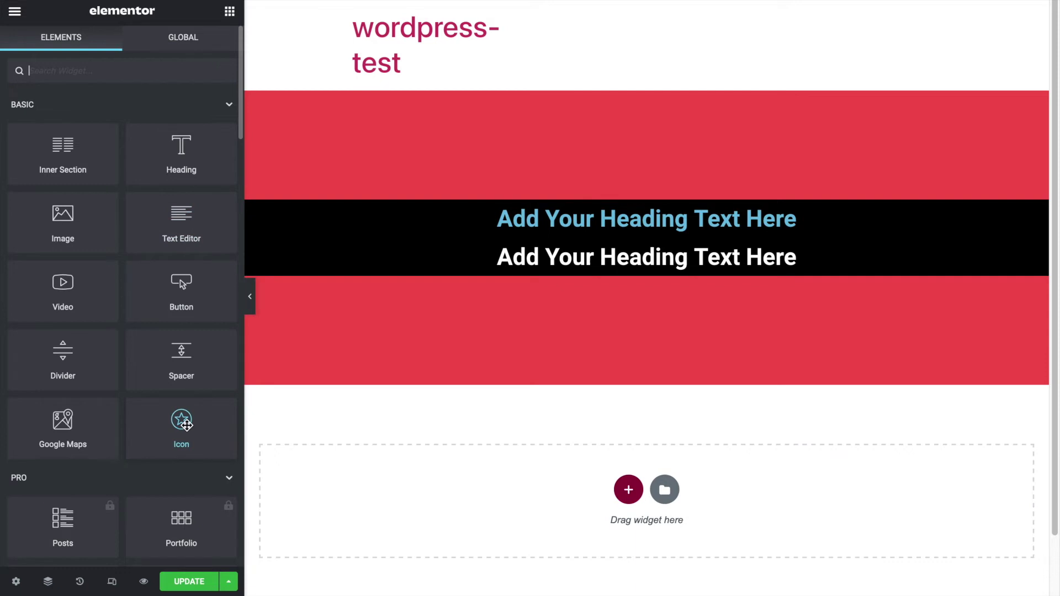
Step: Add two star Icon widgets above the headings in the black column
drag(186, 424, 468, 190)
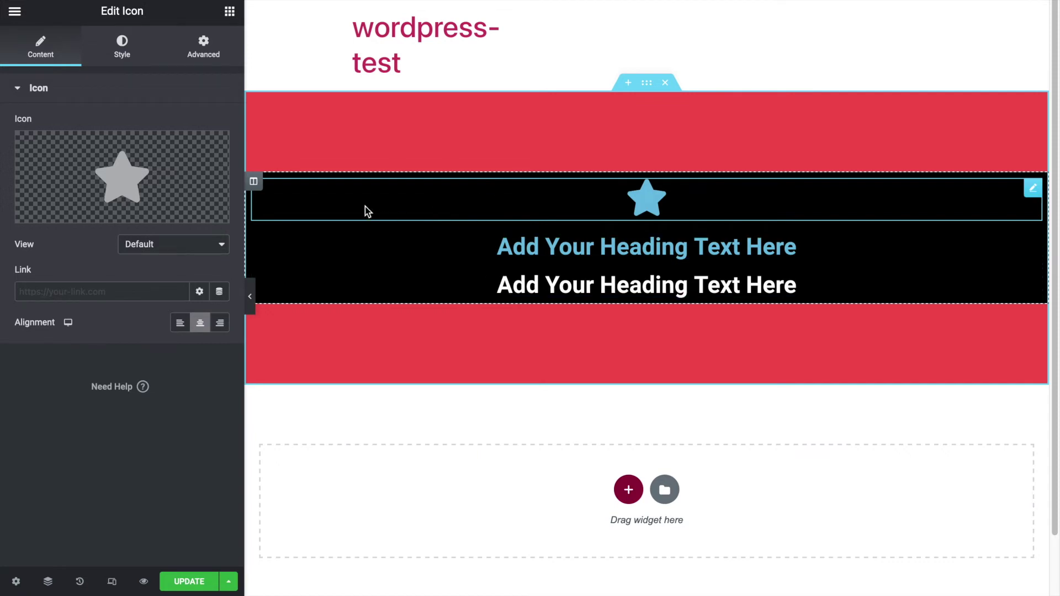
click(230, 12)
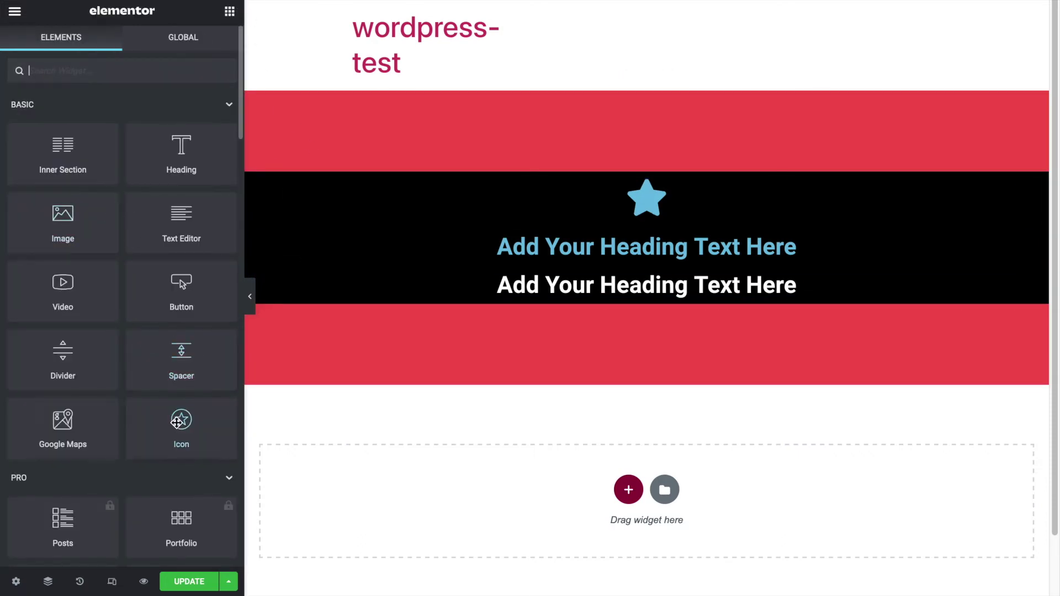
drag(181, 431, 585, 193)
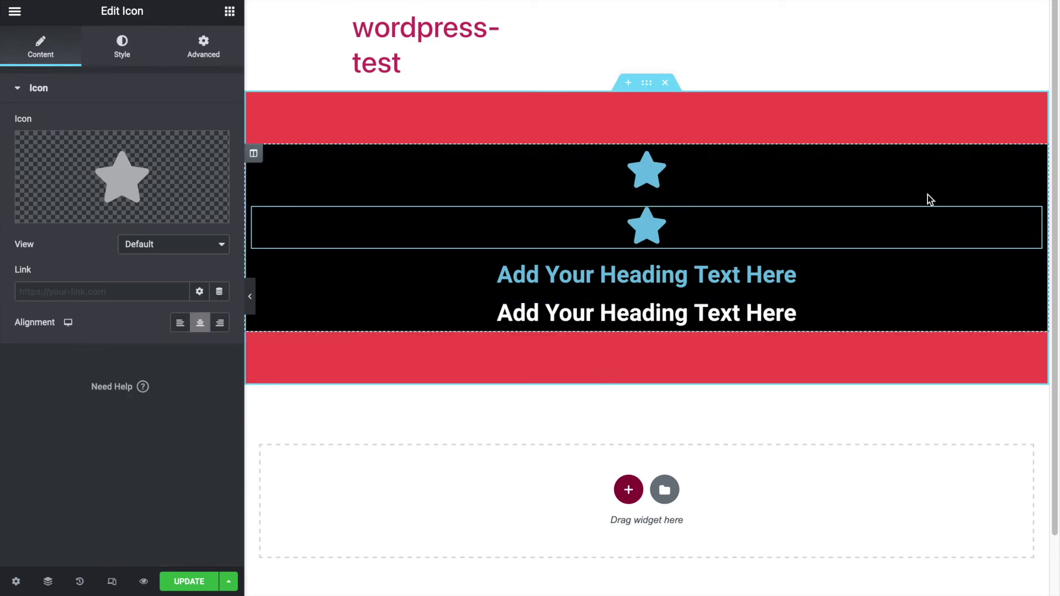
Step: Add a new two-column section below the red section
click(628, 489)
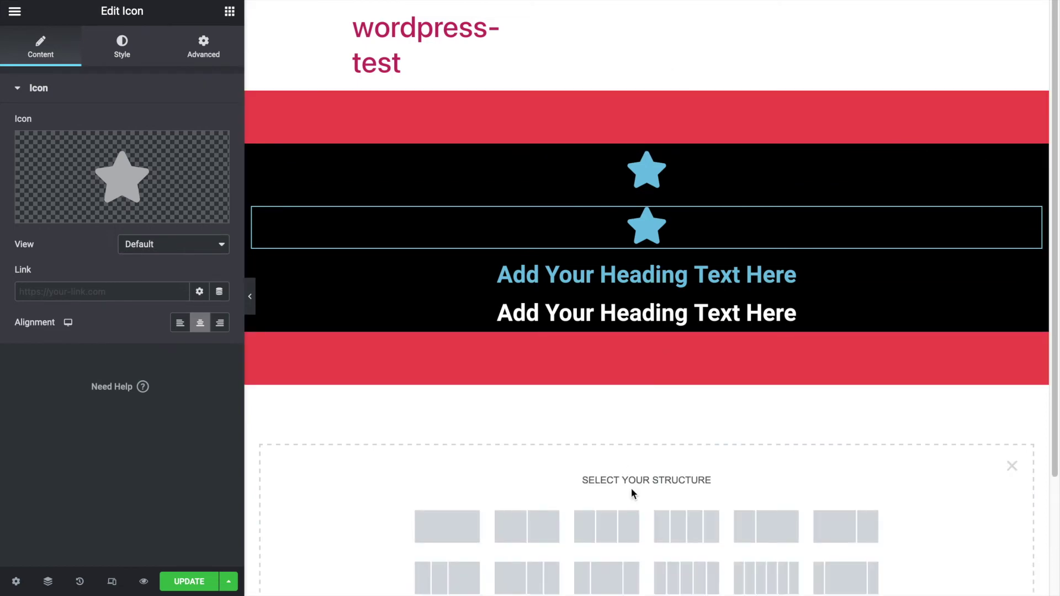
scroll(585, 342, down, 3)
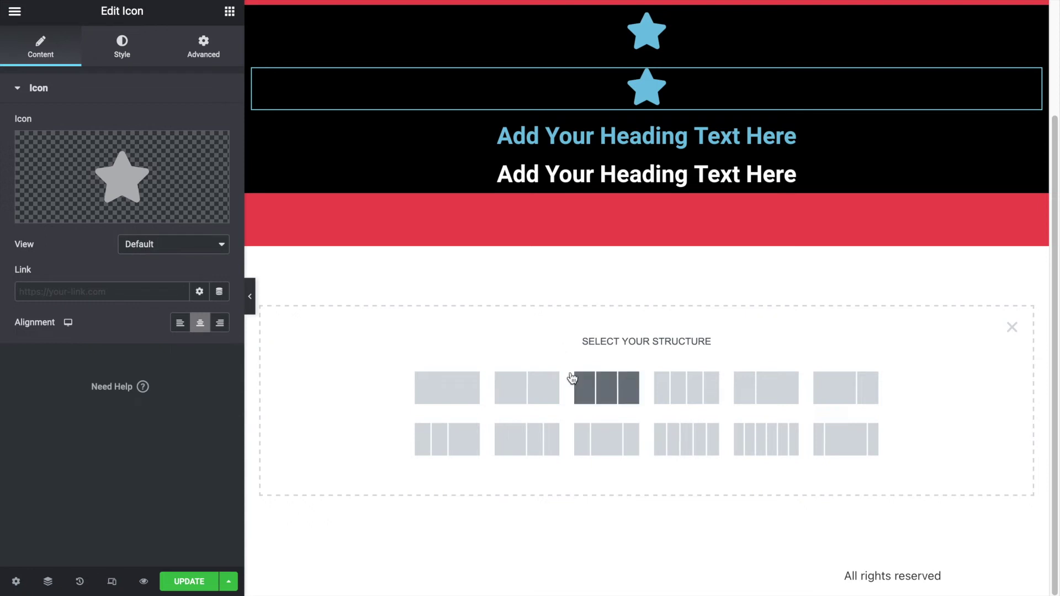
click(525, 393)
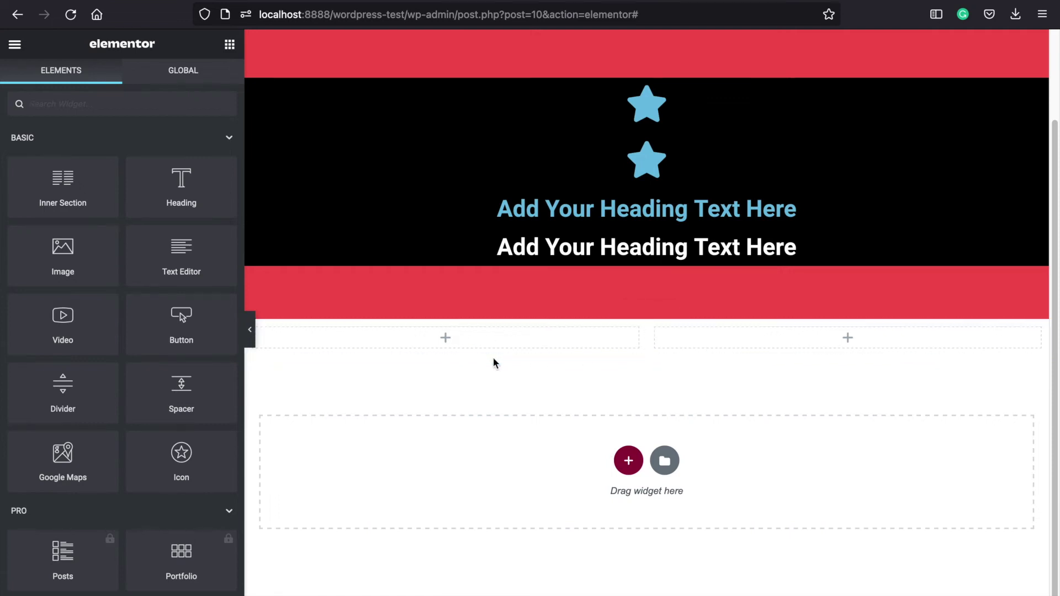
Step: Place a blue star Icon widget in both the left and right columns
drag(179, 461, 442, 344)
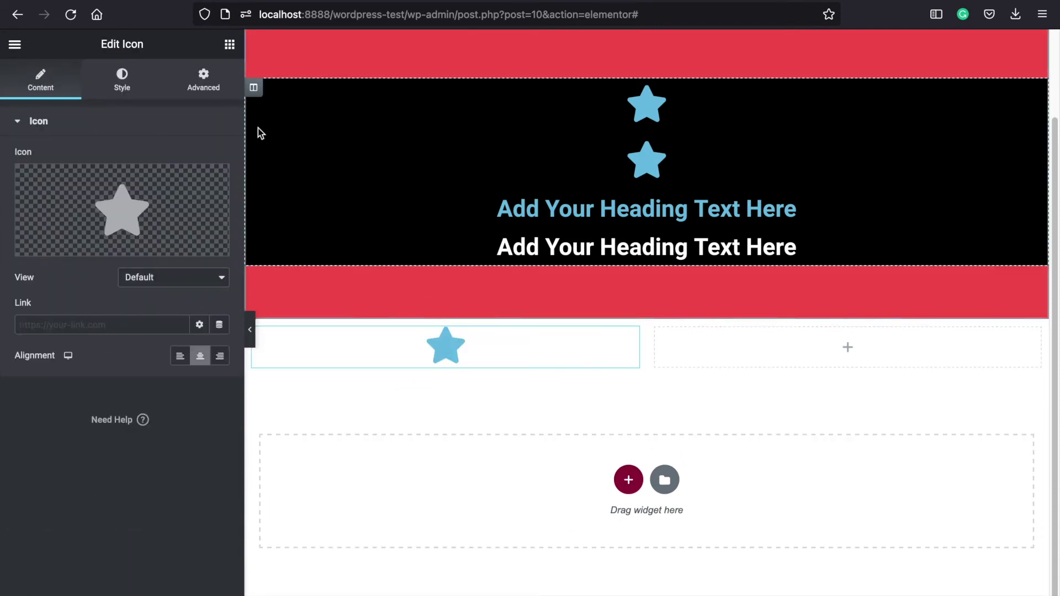
click(234, 45)
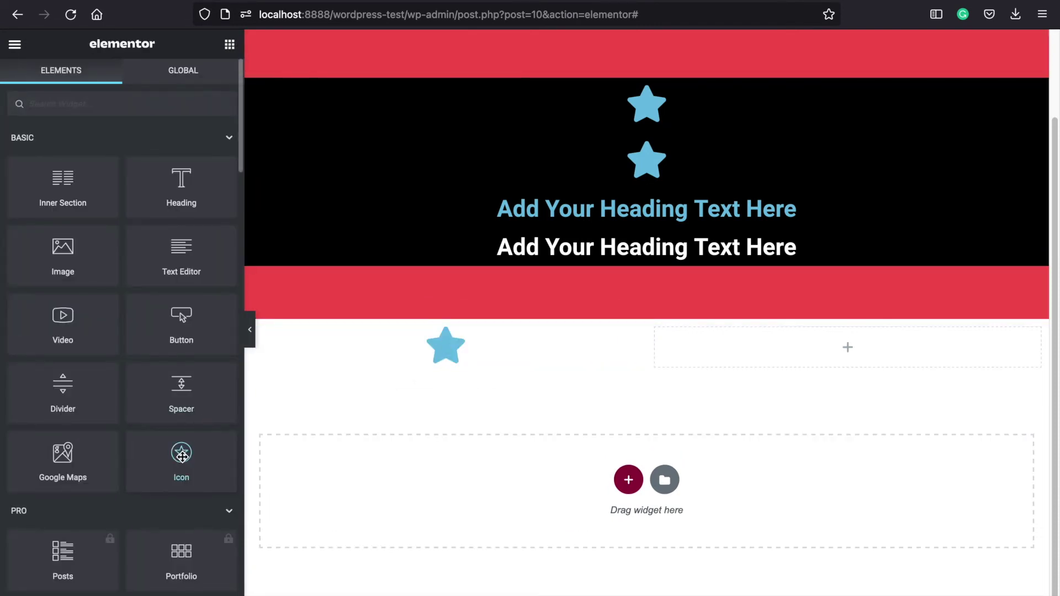
drag(181, 454, 843, 341)
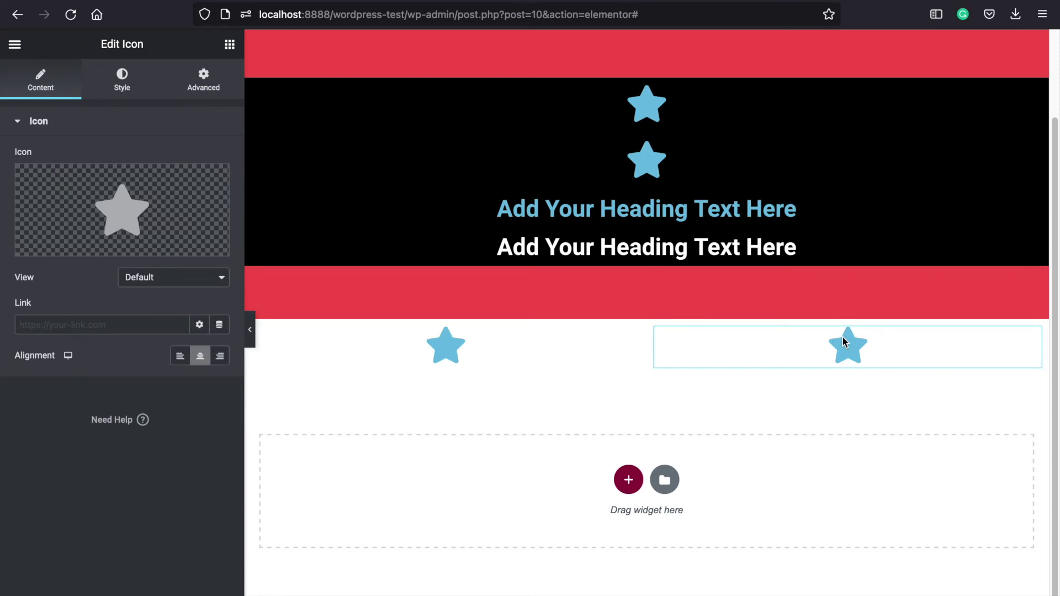
click(229, 44)
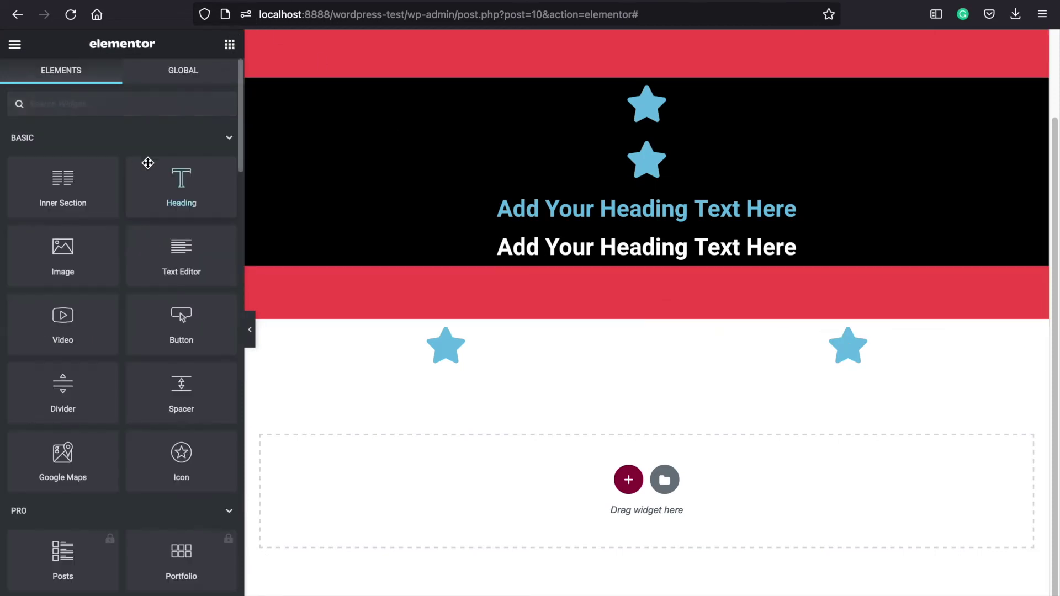
Step: Add a Heading widget beneath the star in each column
drag(181, 179, 439, 369)
click(229, 44)
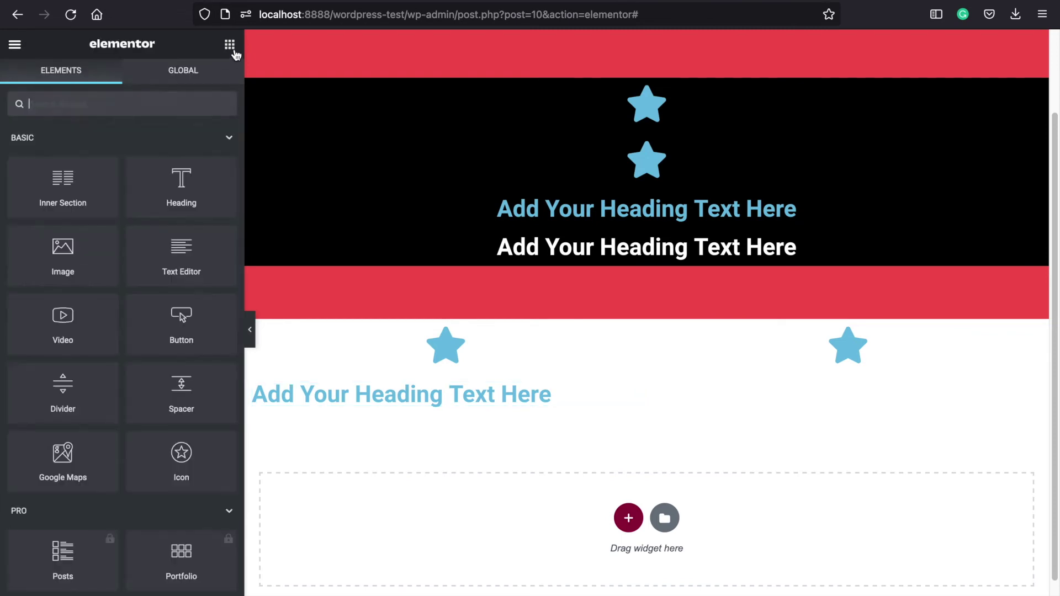
drag(178, 179, 876, 369)
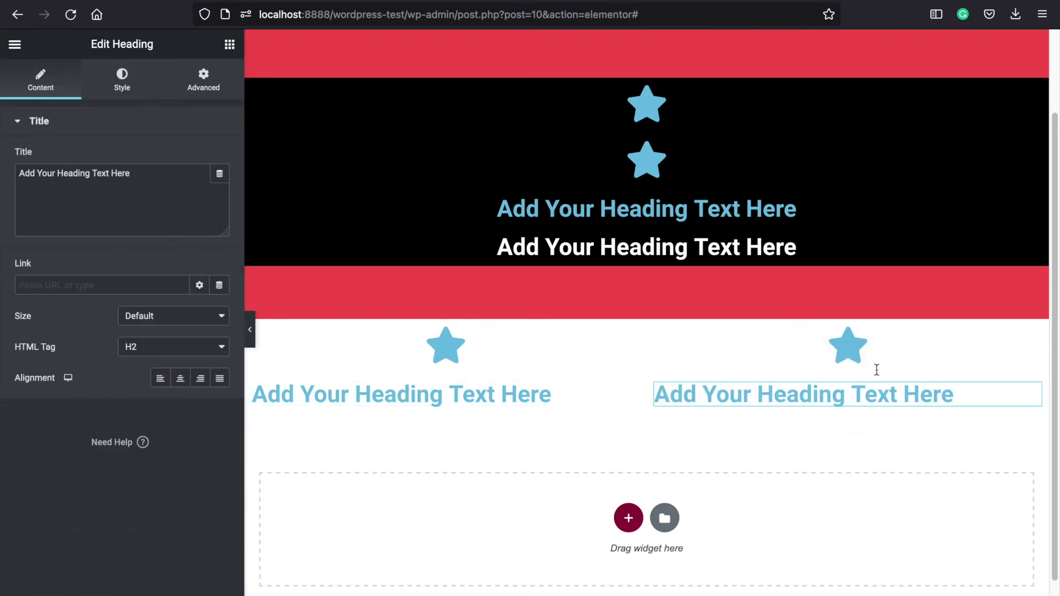
Step: Set the two-column section's Layout height to Min Height
click(646, 312)
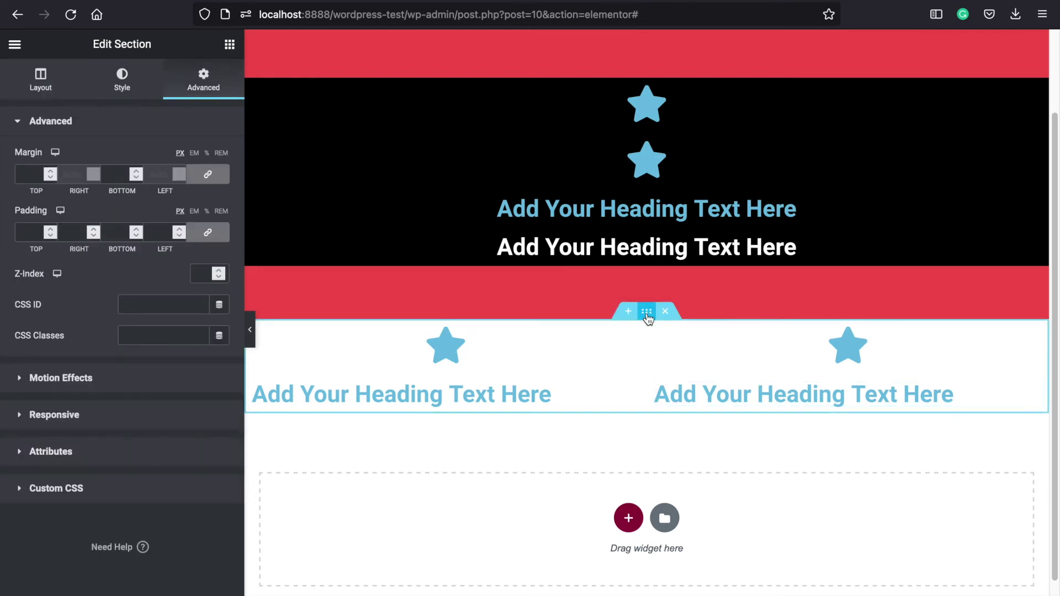
click(41, 83)
click(173, 266)
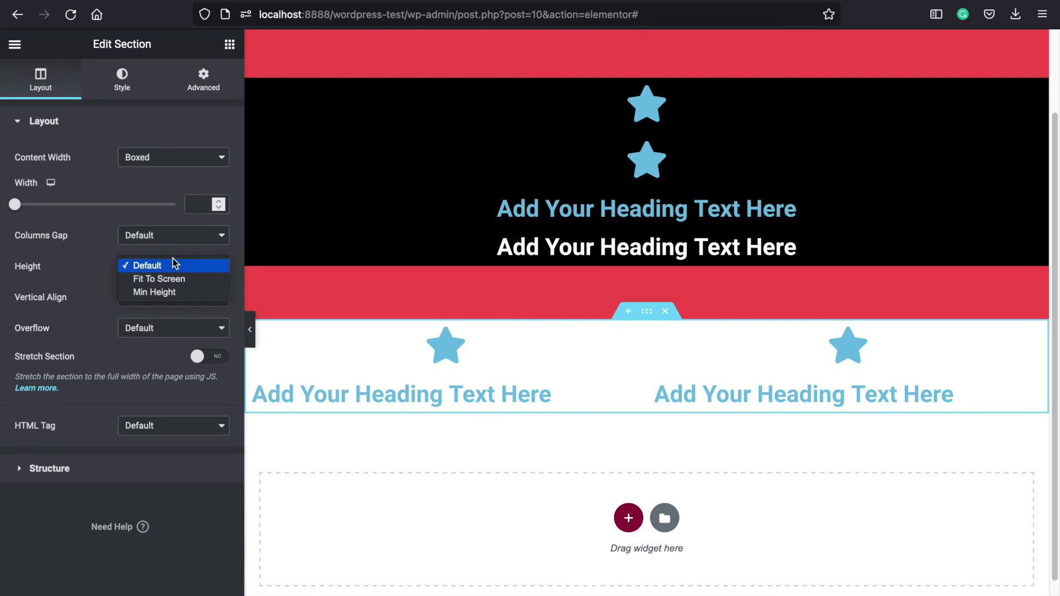
click(166, 293)
Step: Give the section an orange background colour
click(122, 80)
click(221, 219)
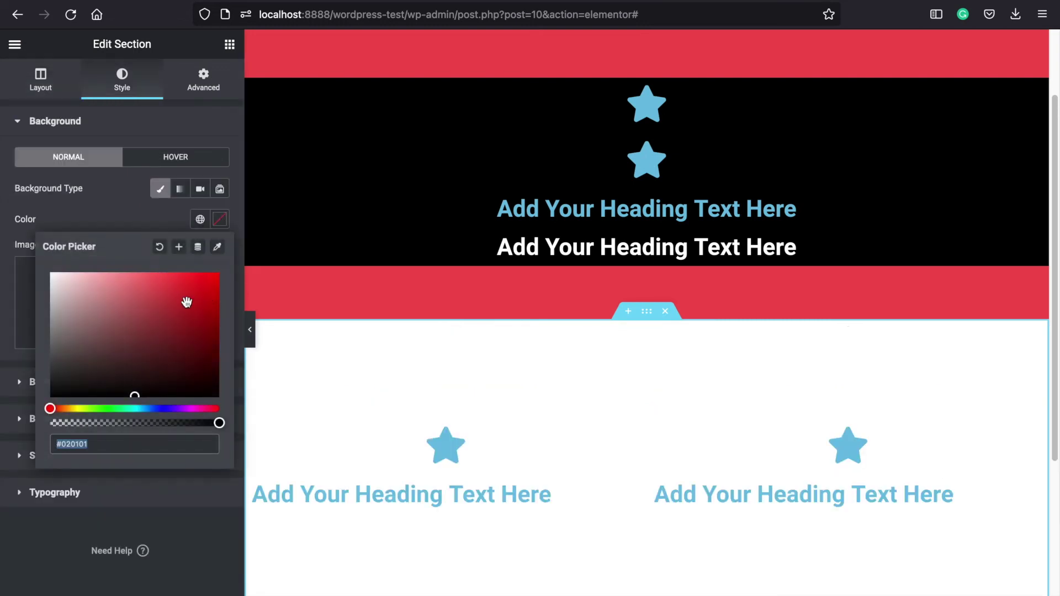
click(77, 418)
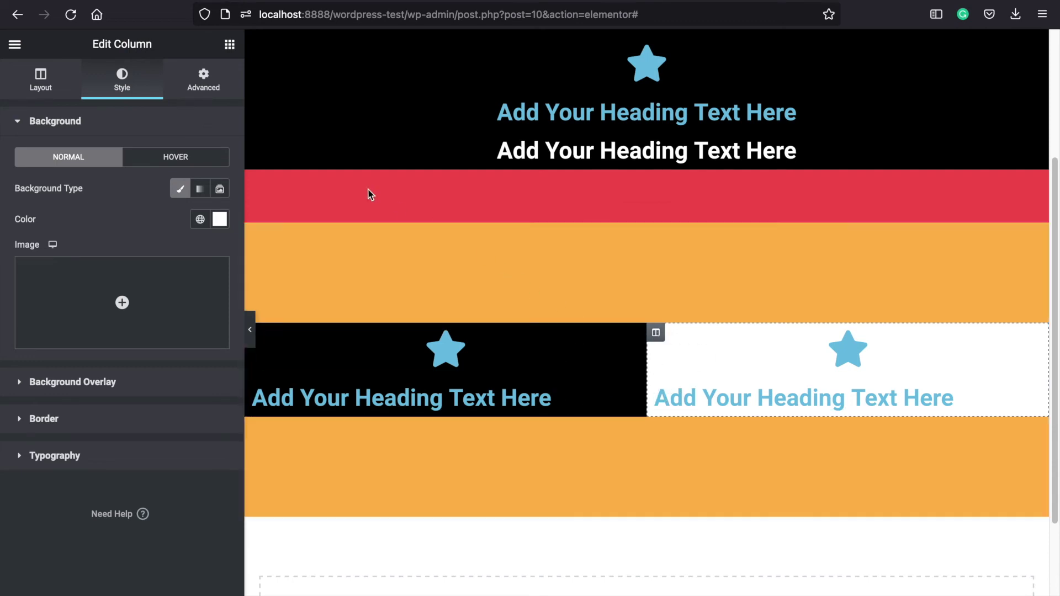
click(644, 376)
Step: Undo a trial column resize, then give the white right column a 30 px margin
drag(646, 377, 767, 385)
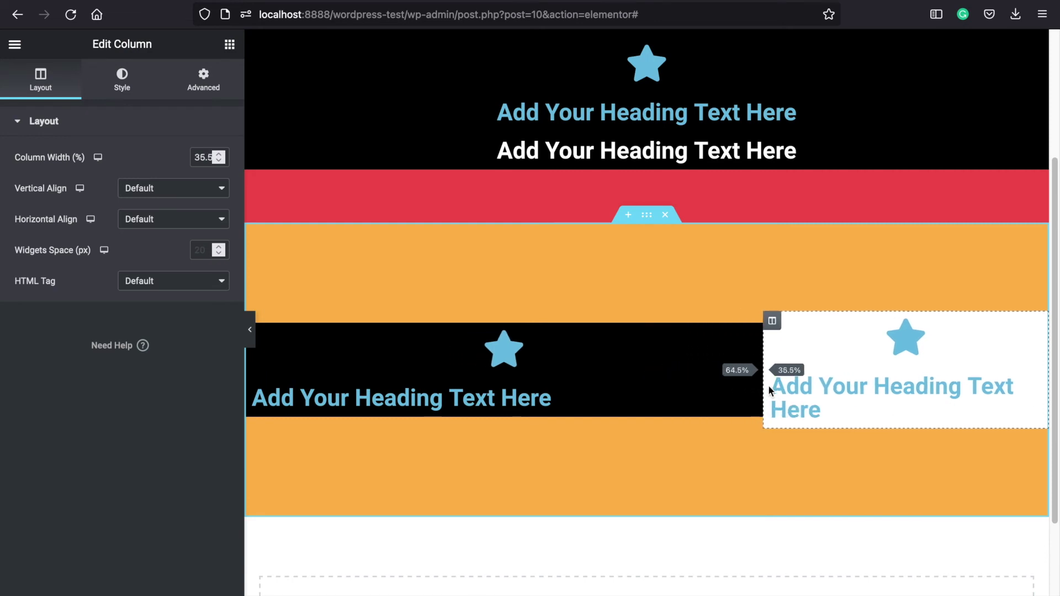
key(ctrl+z)
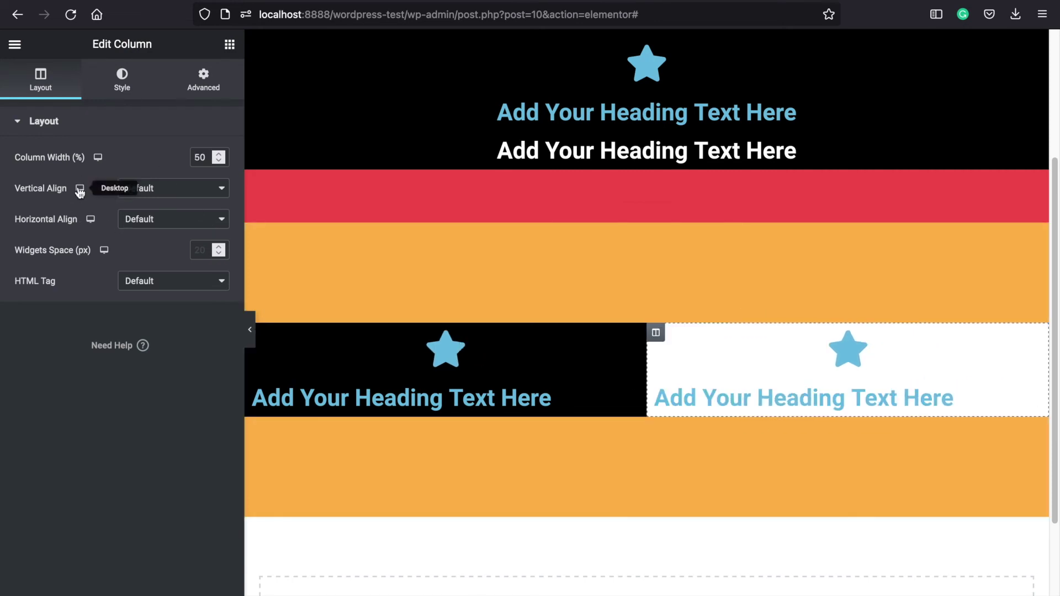
click(203, 80)
drag(49, 172, 48, 174)
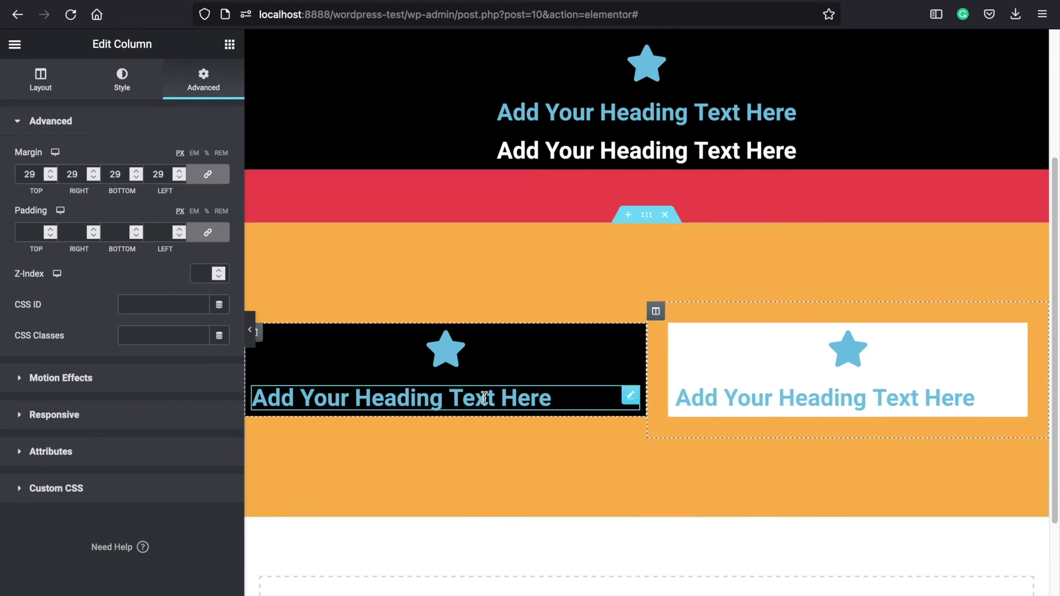
click(51, 171)
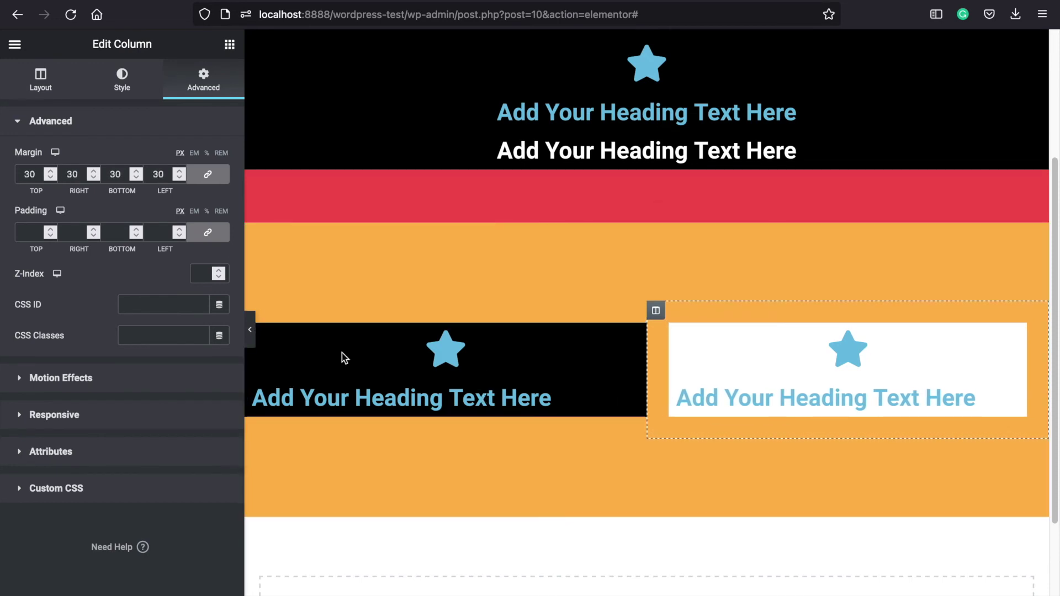
Step: Give the black left column a 30 px linked margin on all sides
click(261, 336)
click(203, 80)
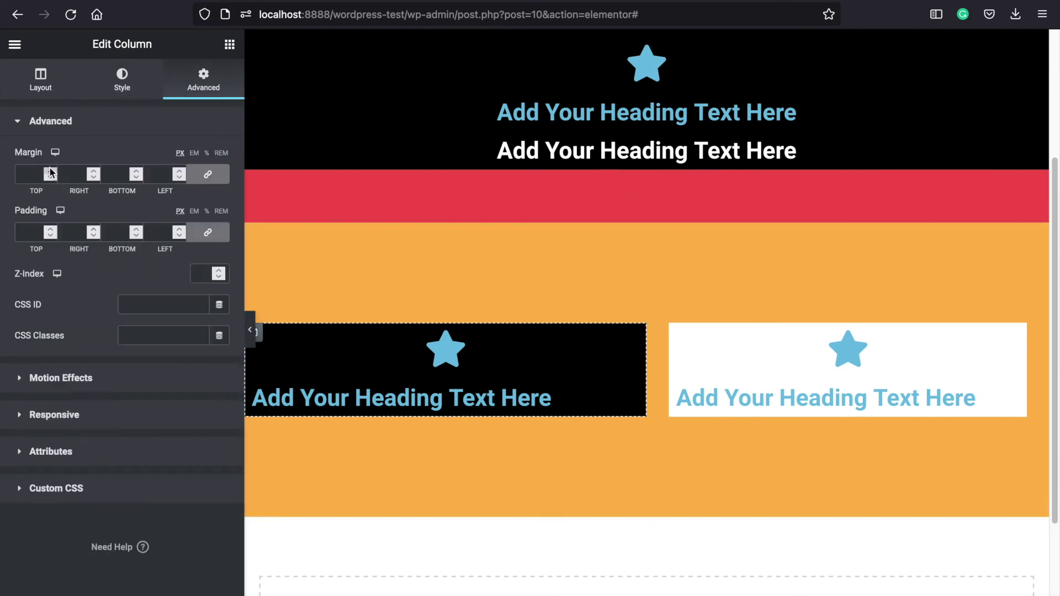
drag(50, 172, 51, 176)
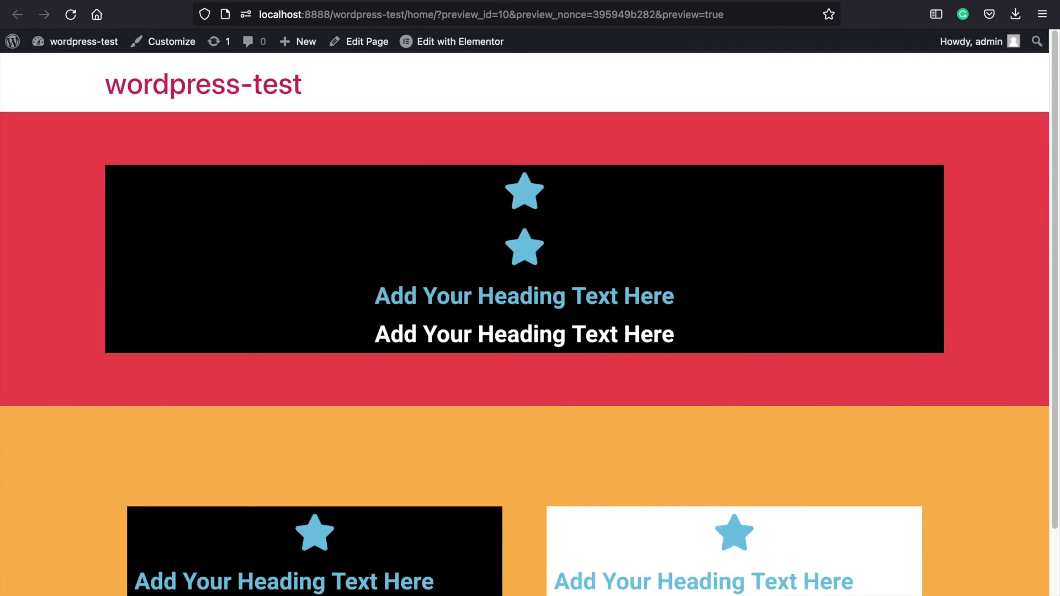
Step: Delete the red section holding the black column, stars and headings
scroll(71, 418, down, 2)
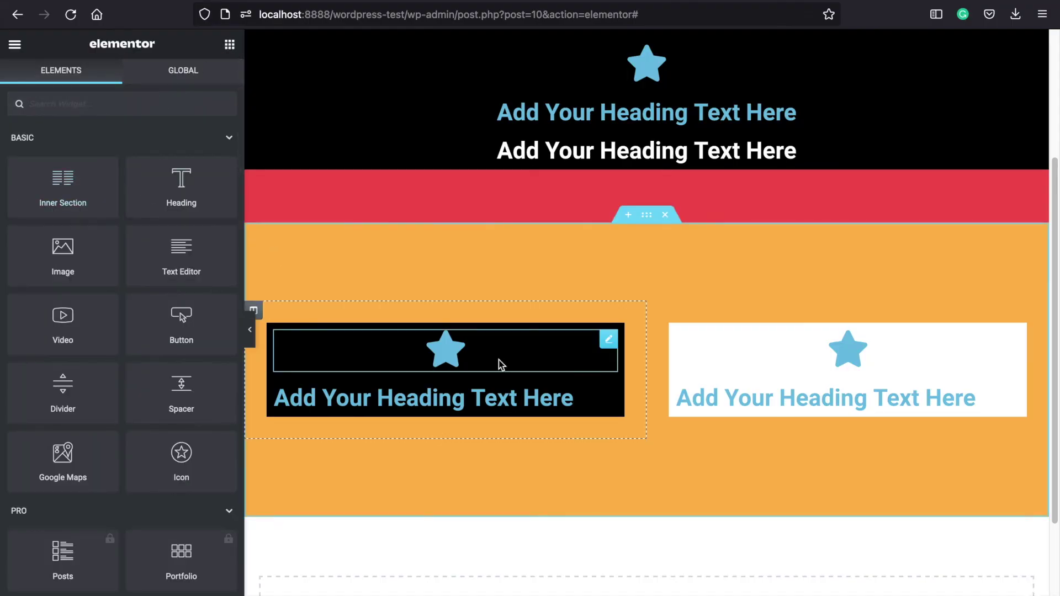
scroll(607, 248, up, 5)
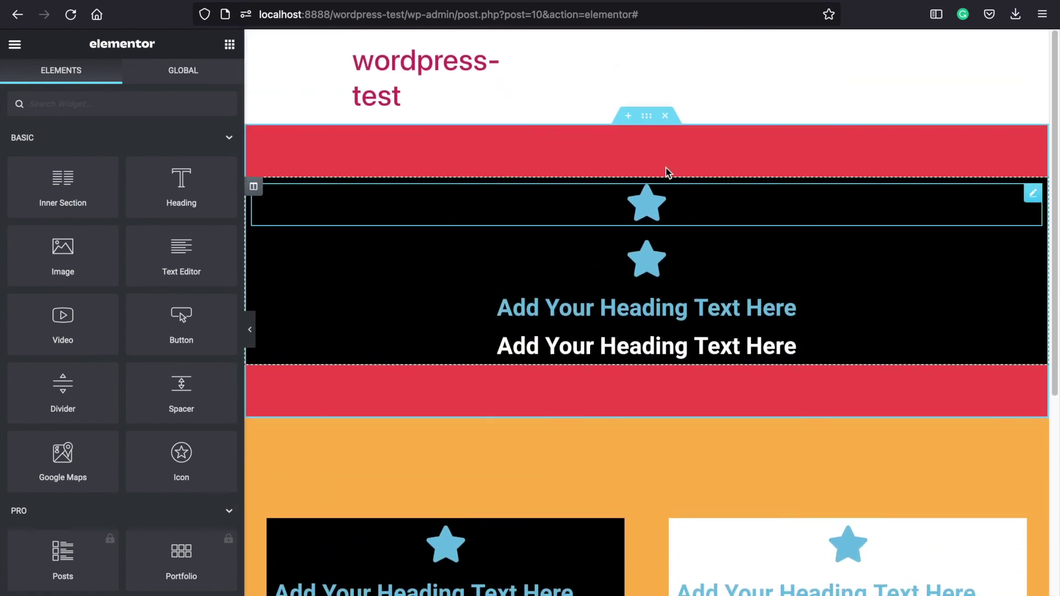
click(665, 116)
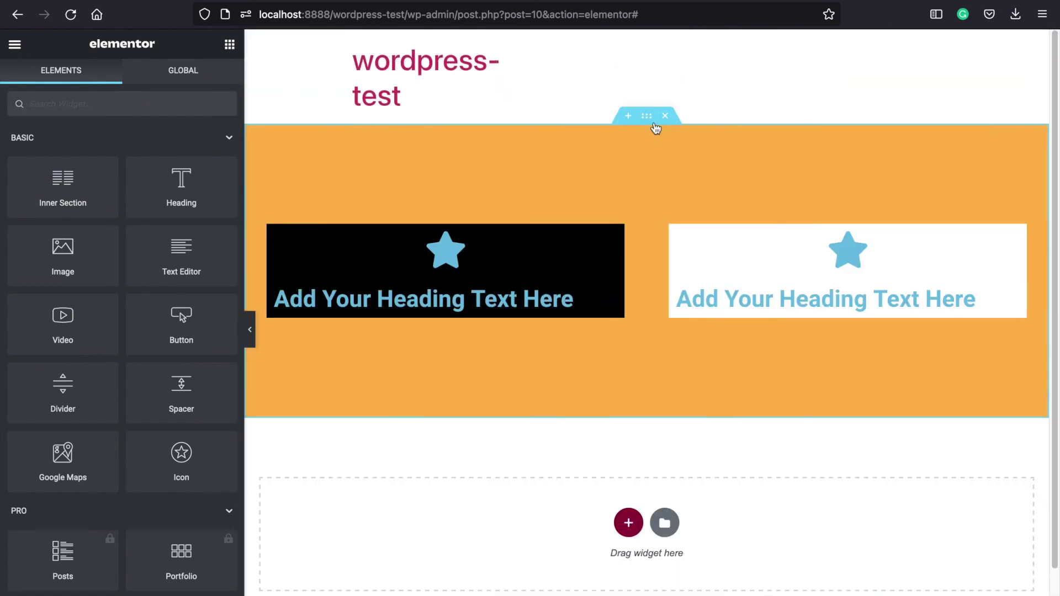
Step: Delete the orange section and add a new single-column section below the title
click(665, 116)
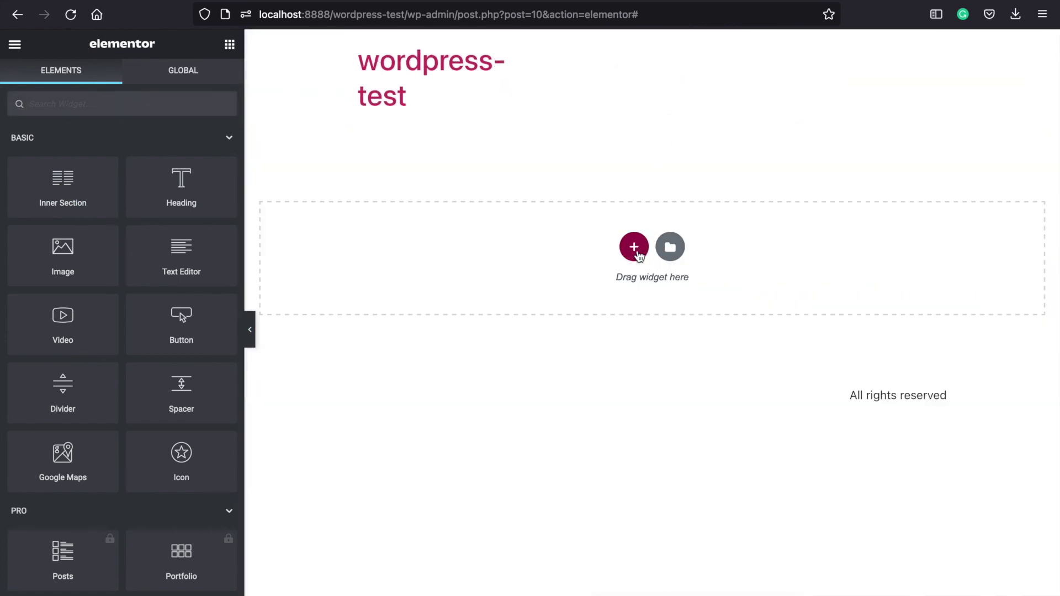
click(635, 249)
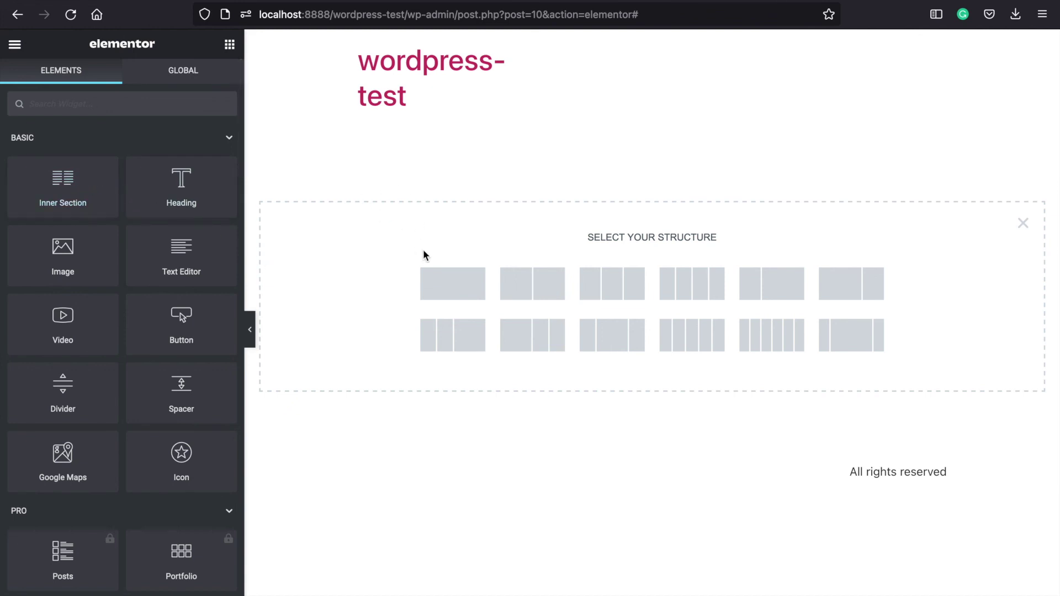
click(456, 293)
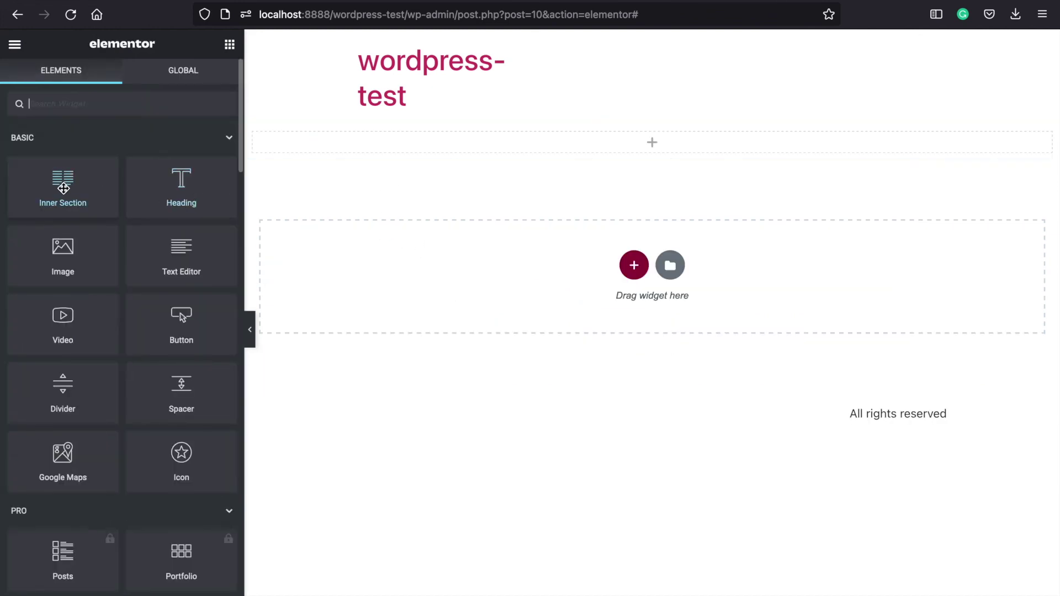
Step: Stack two Inner Section widgets, one above the other, inside the new section
drag(55, 182, 497, 142)
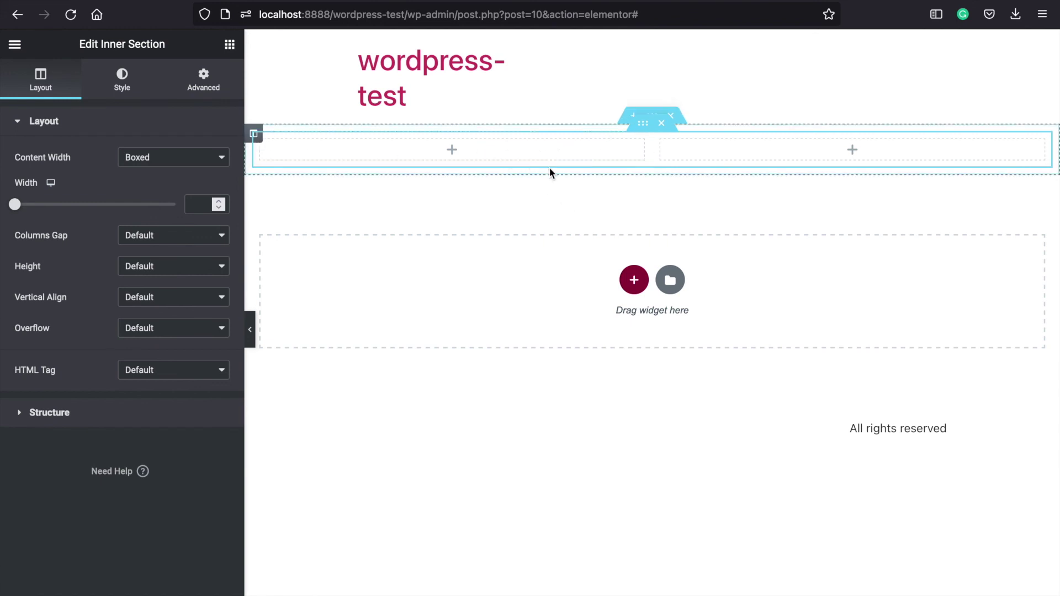
click(230, 44)
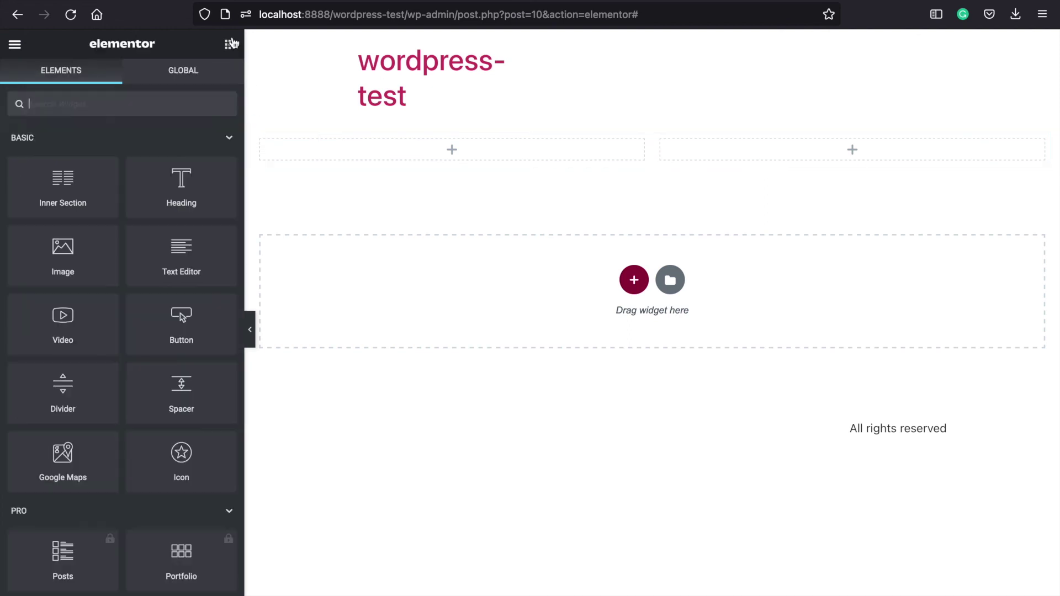
drag(63, 178, 605, 153)
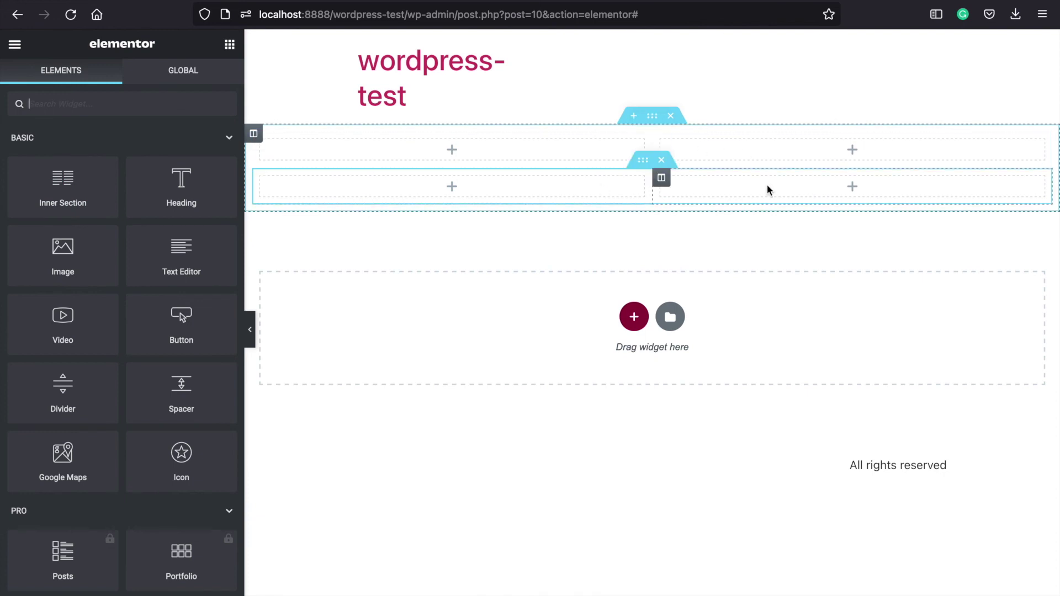
right_click(429, 192)
Step: Add two columns to the lower inner section, then delete one, leaving three columns
click(478, 256)
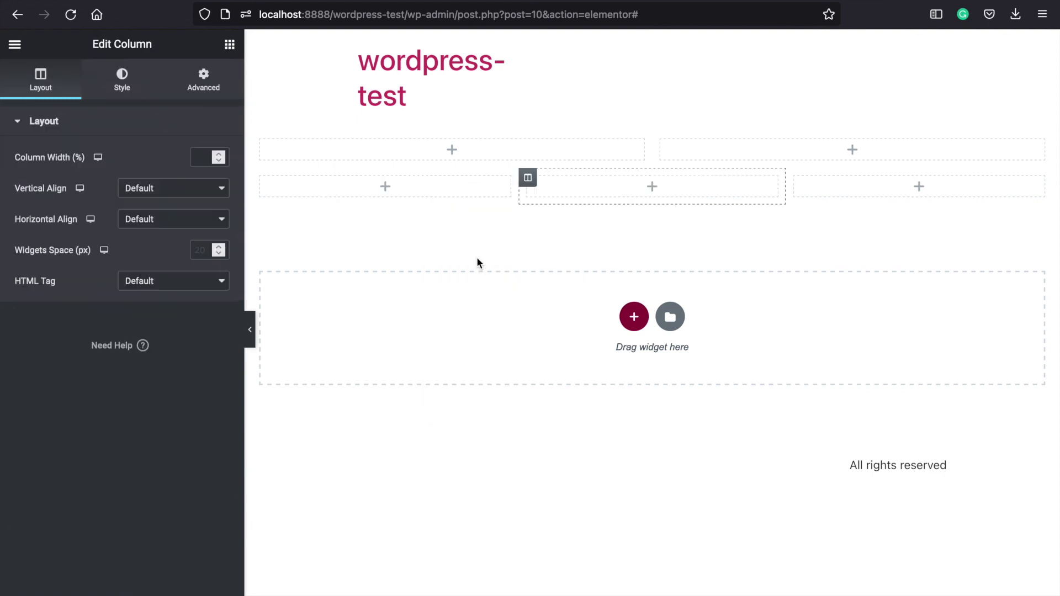
right_click(440, 189)
click(486, 250)
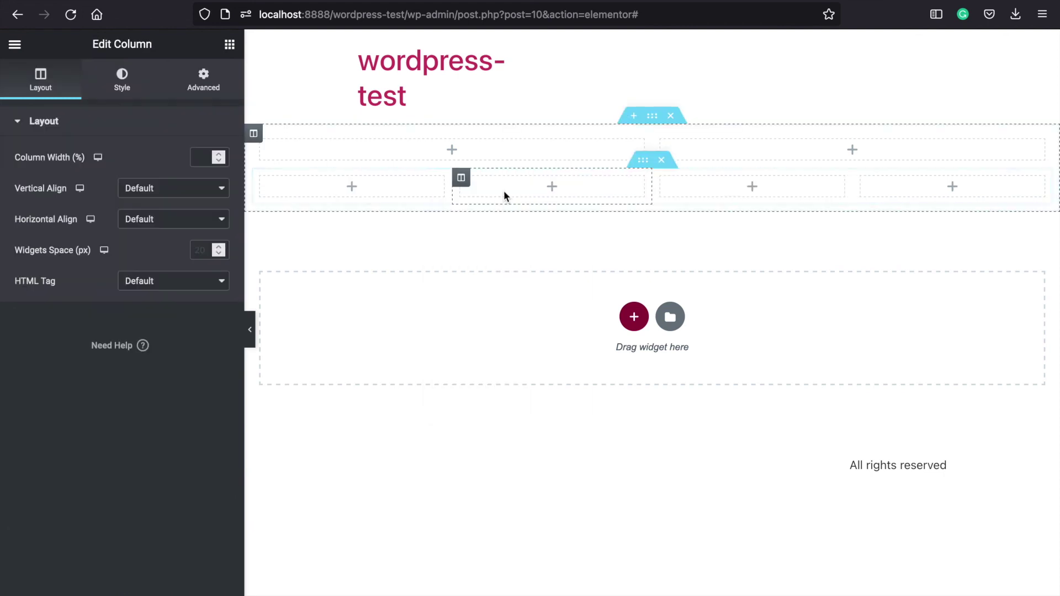
right_click(504, 193)
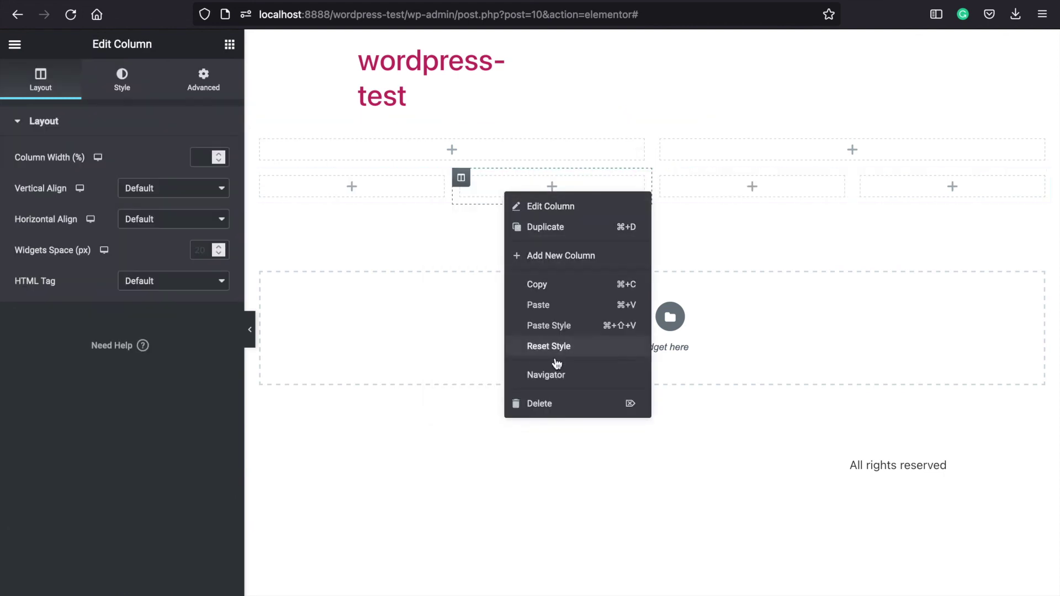
click(551, 408)
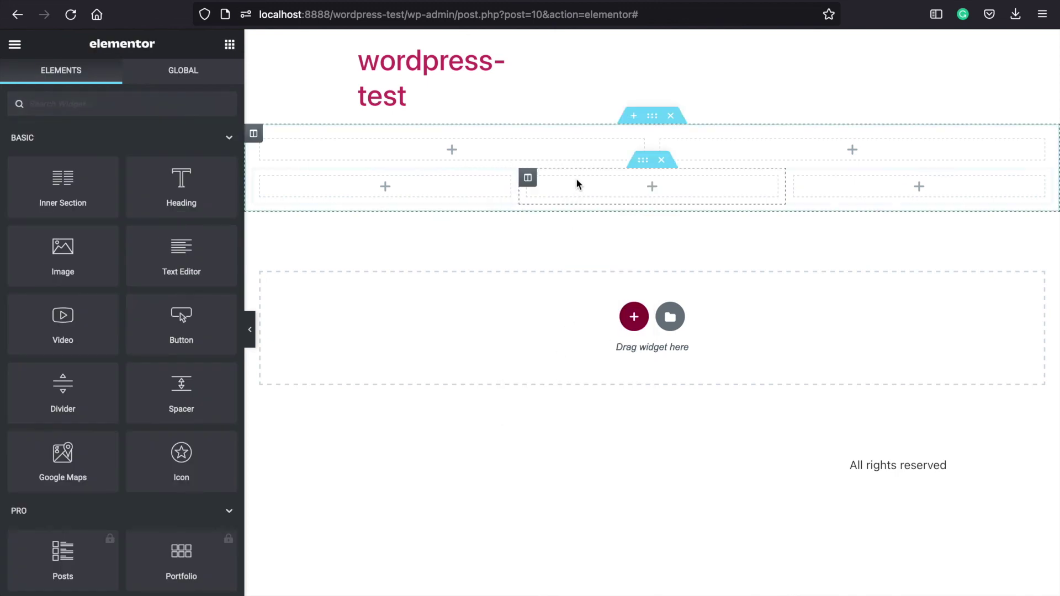